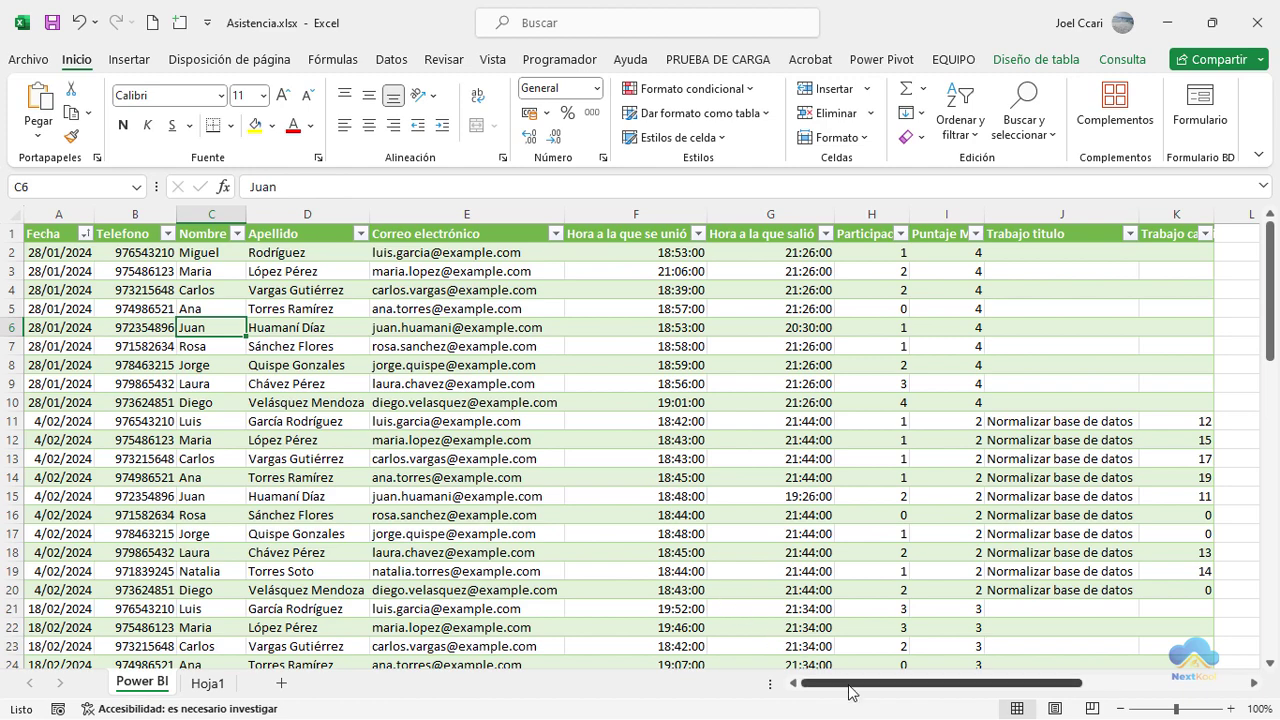
# - In the Diseño de tabla name box, replace the table name Power_BI with Asistencias_Estudiante
pyautogui.moveTo(851, 692)
pyautogui.mouseDown()
pyautogui.moveTo(923, 692)
pyautogui.moveTo(840, 692)
pyautogui.mouseUp()
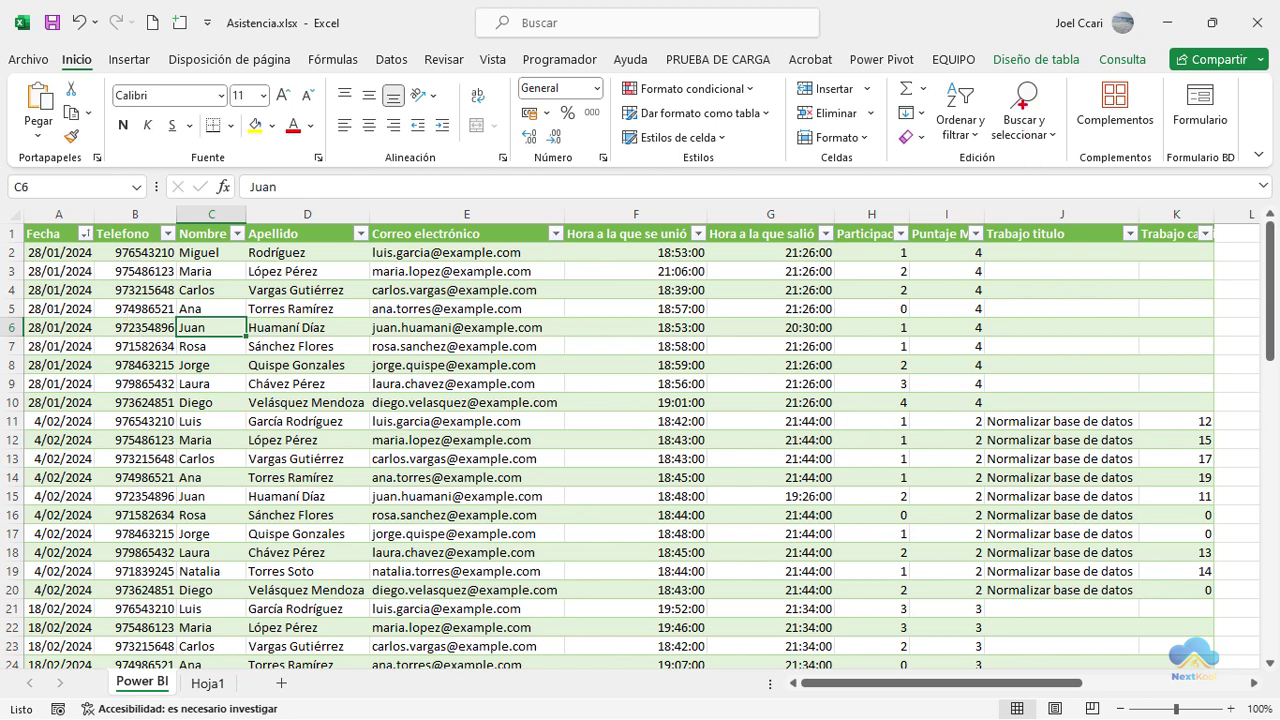
pyautogui.moveTo(988, 44); pyautogui.dragTo(1094, 78)
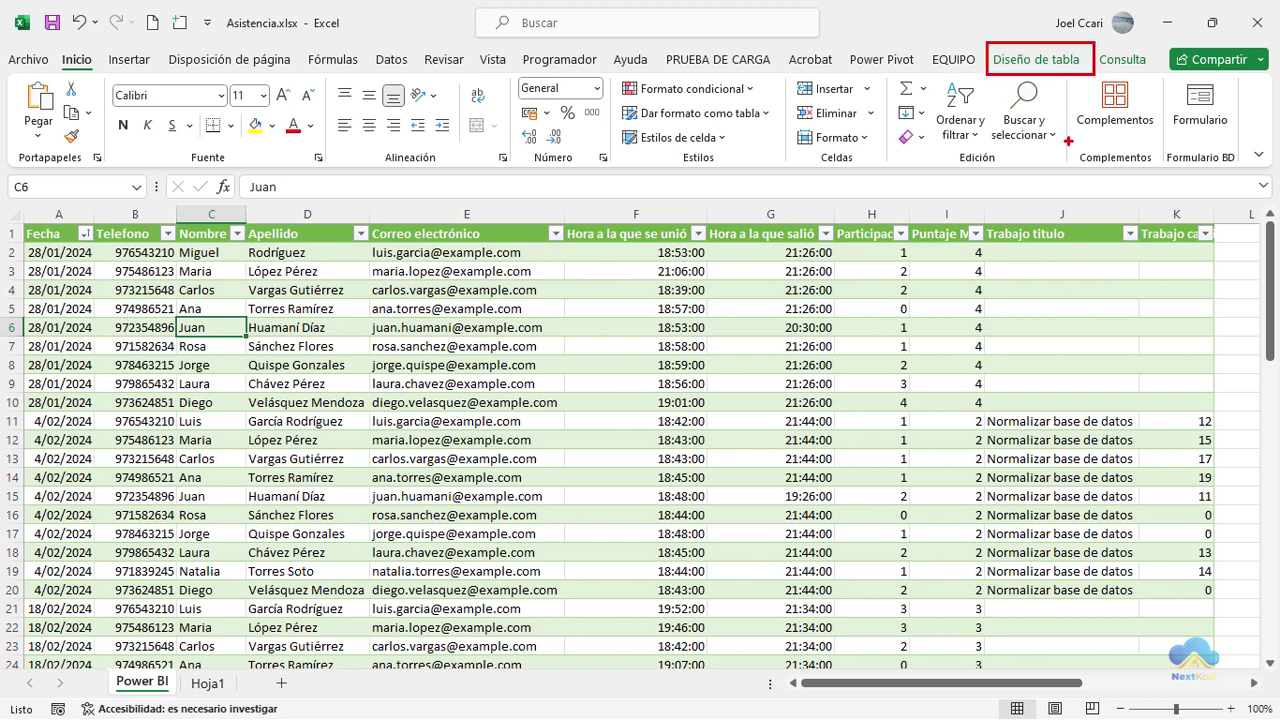
pyautogui.press('Escape')
pyautogui.click(1036, 59)
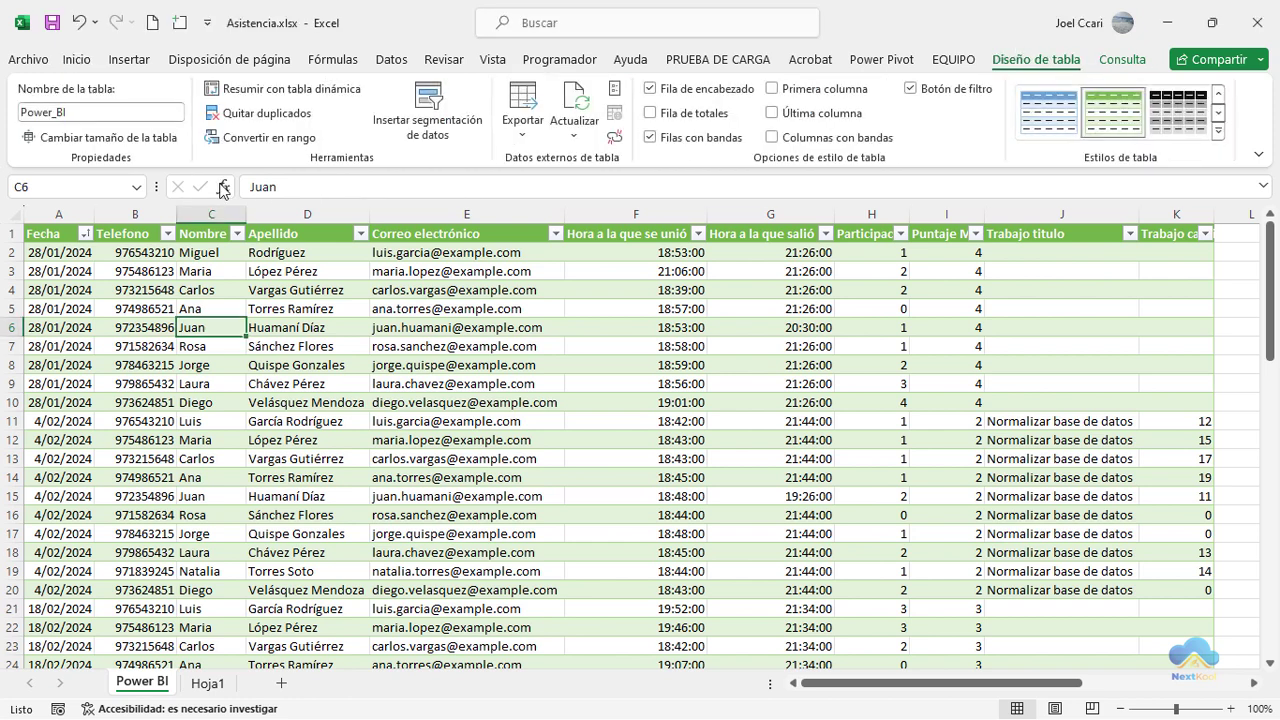
pyautogui.moveTo(6, 79); pyautogui.dragTo(184, 133)
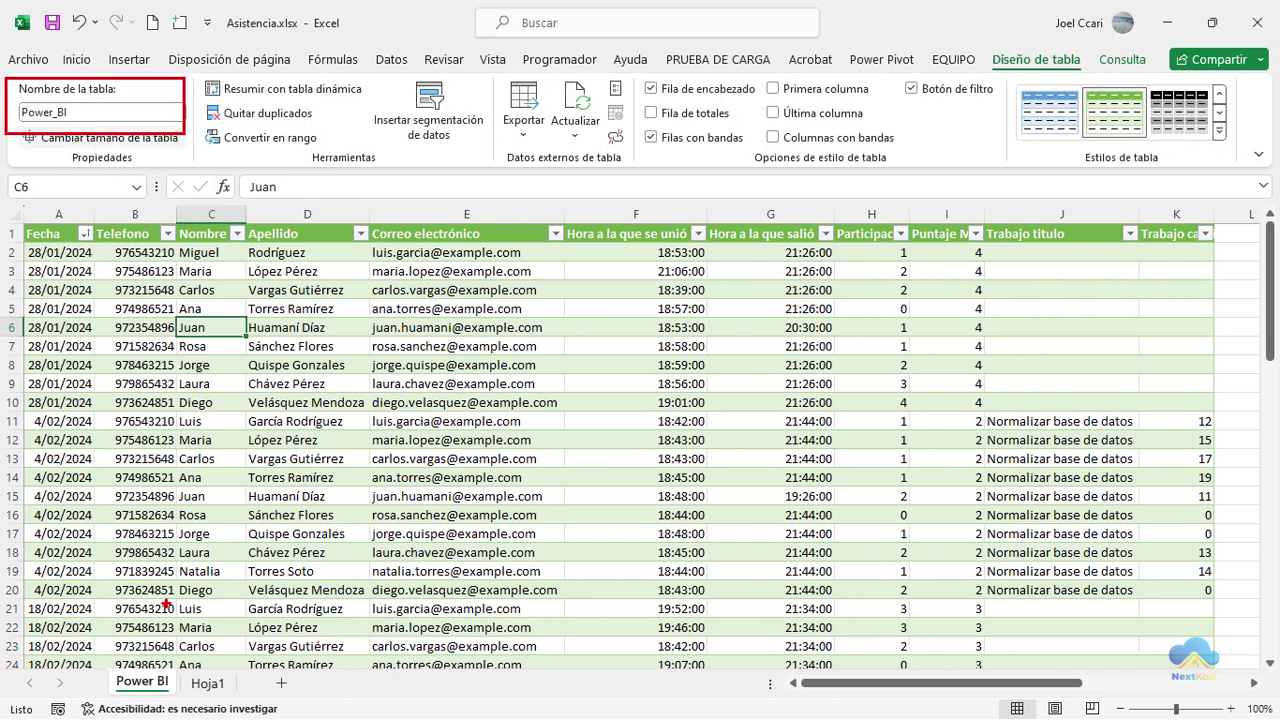
pyautogui.moveTo(100, 656)
pyautogui.mouseDown()
pyautogui.moveTo(132, 696)
pyautogui.moveTo(174, 698)
pyautogui.mouseUp()
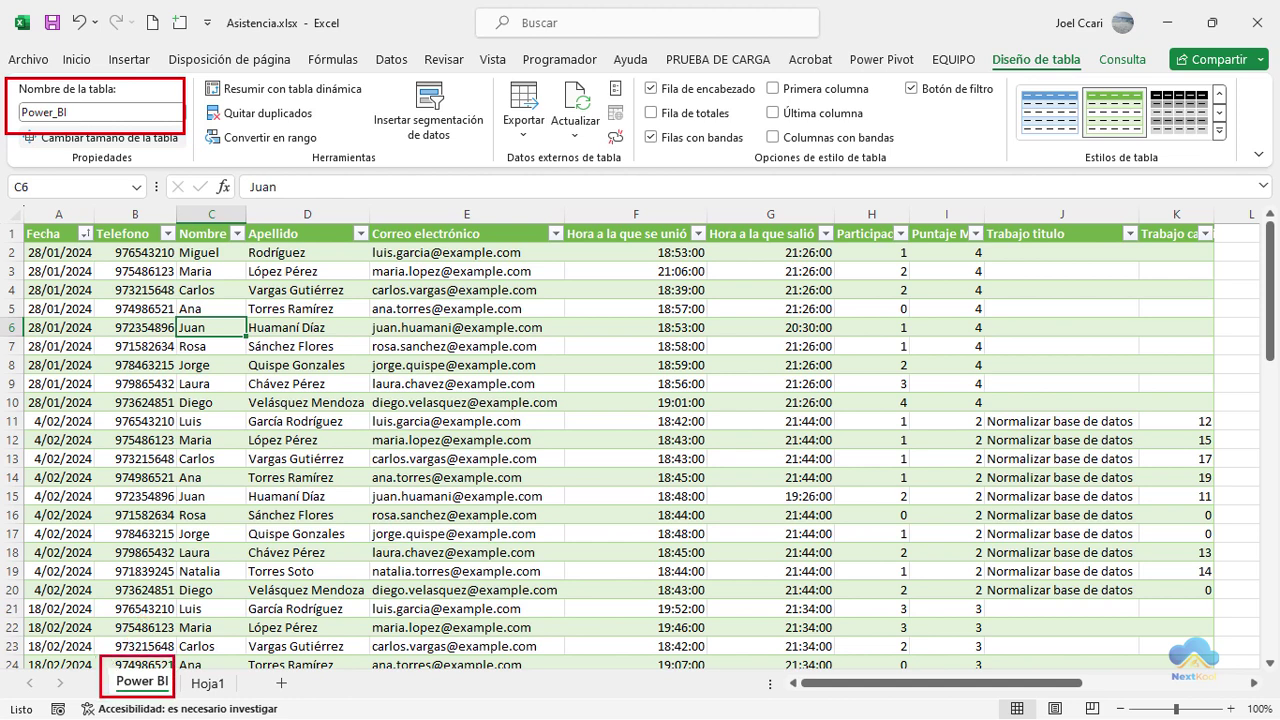
pyautogui.moveTo(62, 142)
pyautogui.mouseDown()
pyautogui.moveTo(163, 588)
pyautogui.moveTo(140, 656)
pyautogui.mouseUp()
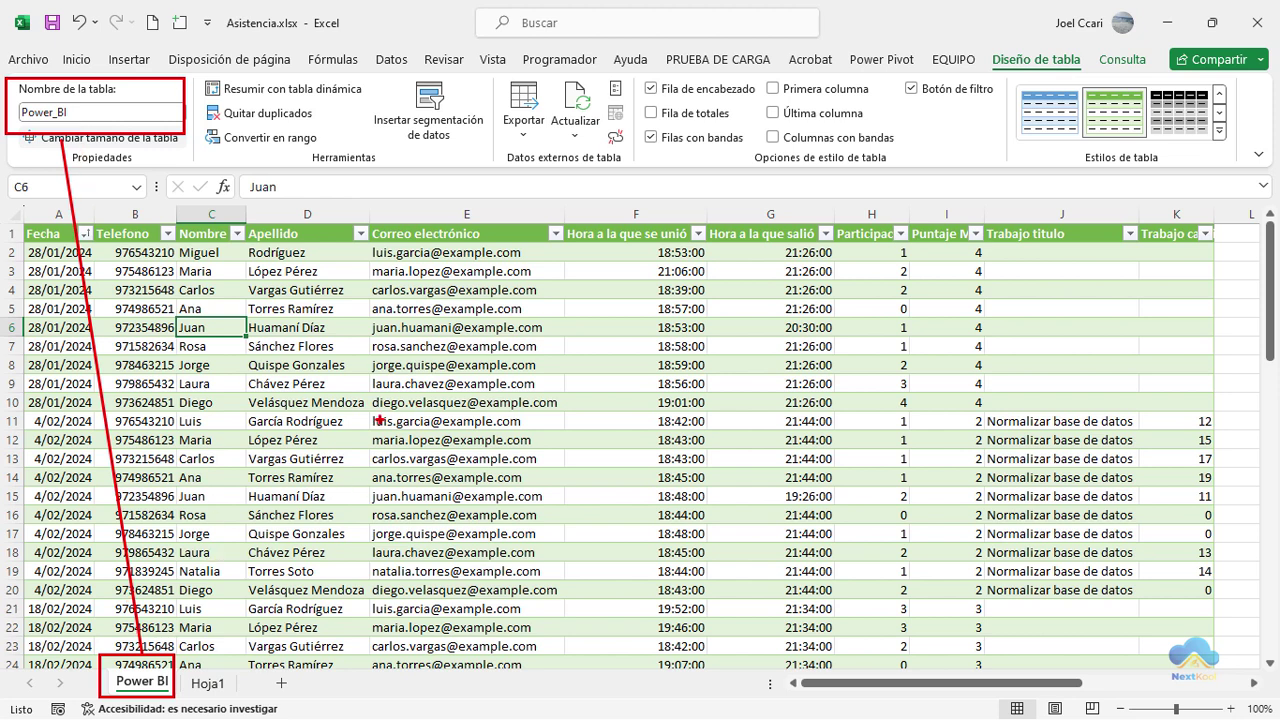
pyautogui.press('Escape')
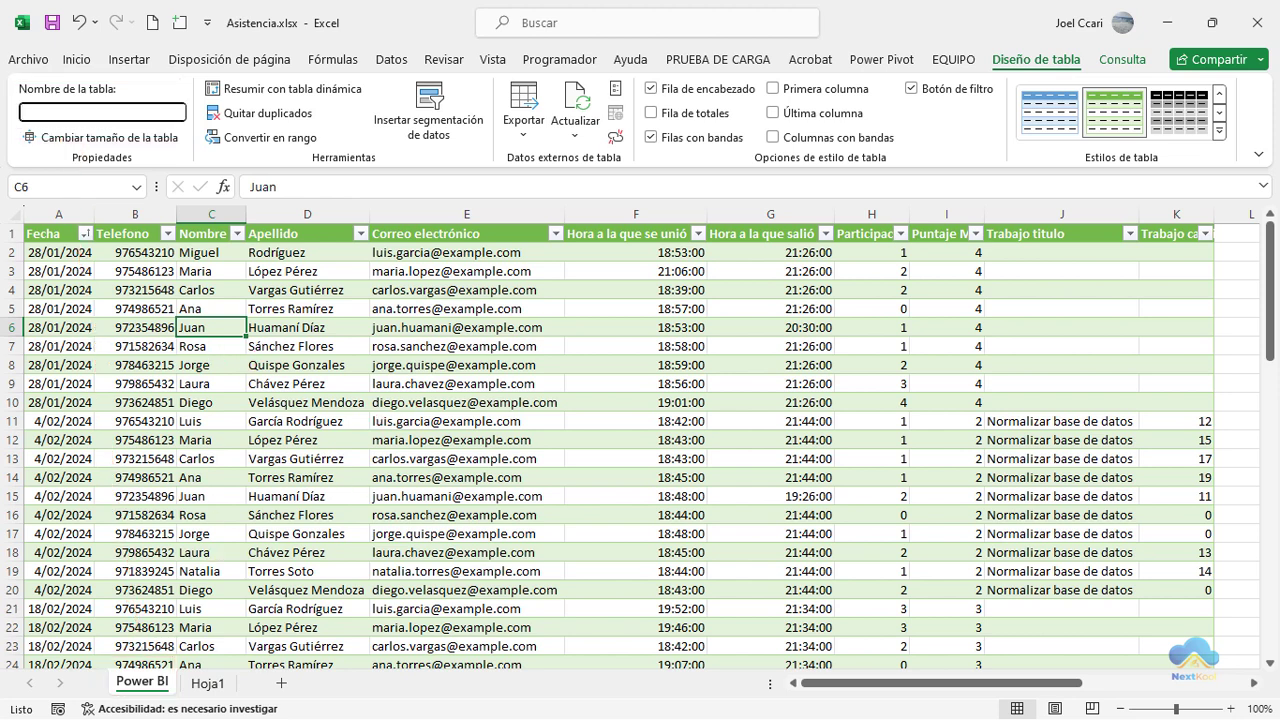
pyautogui.write('Asistencias_E')
pyautogui.write('studiante')
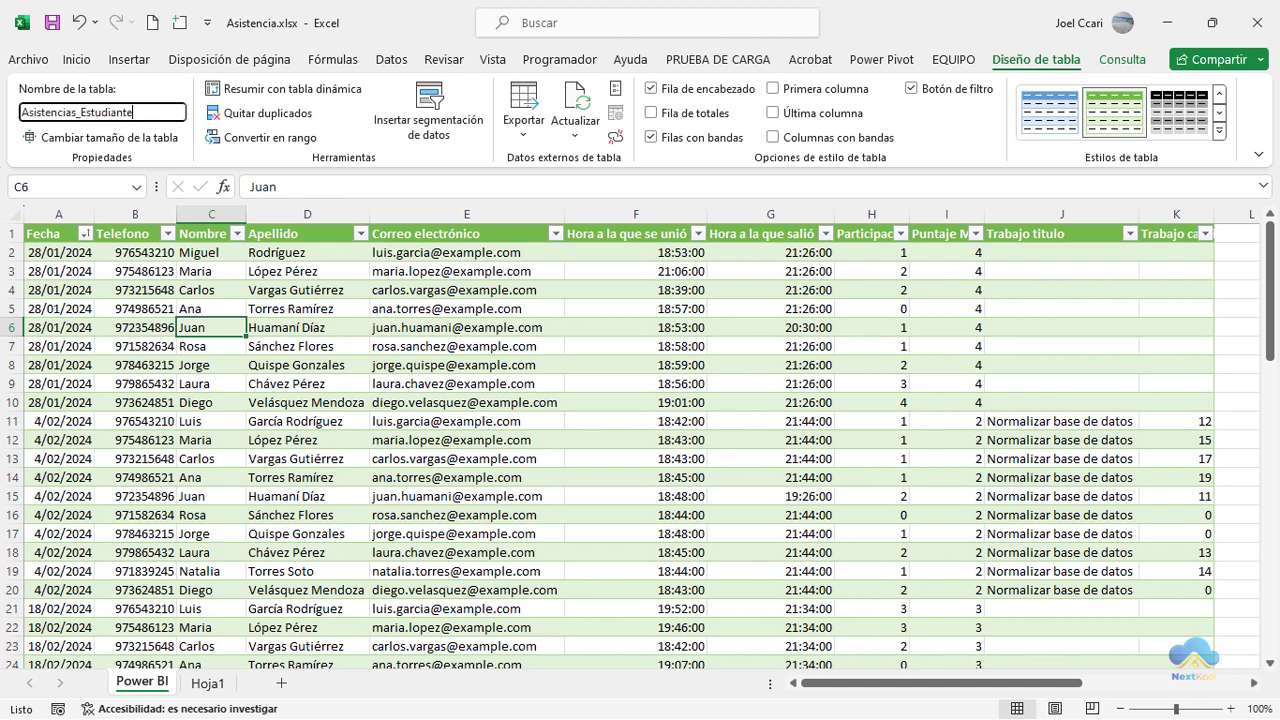
pyautogui.press('Return')
pyautogui.moveTo(850, 683); pyautogui.dragTo(1030, 688)
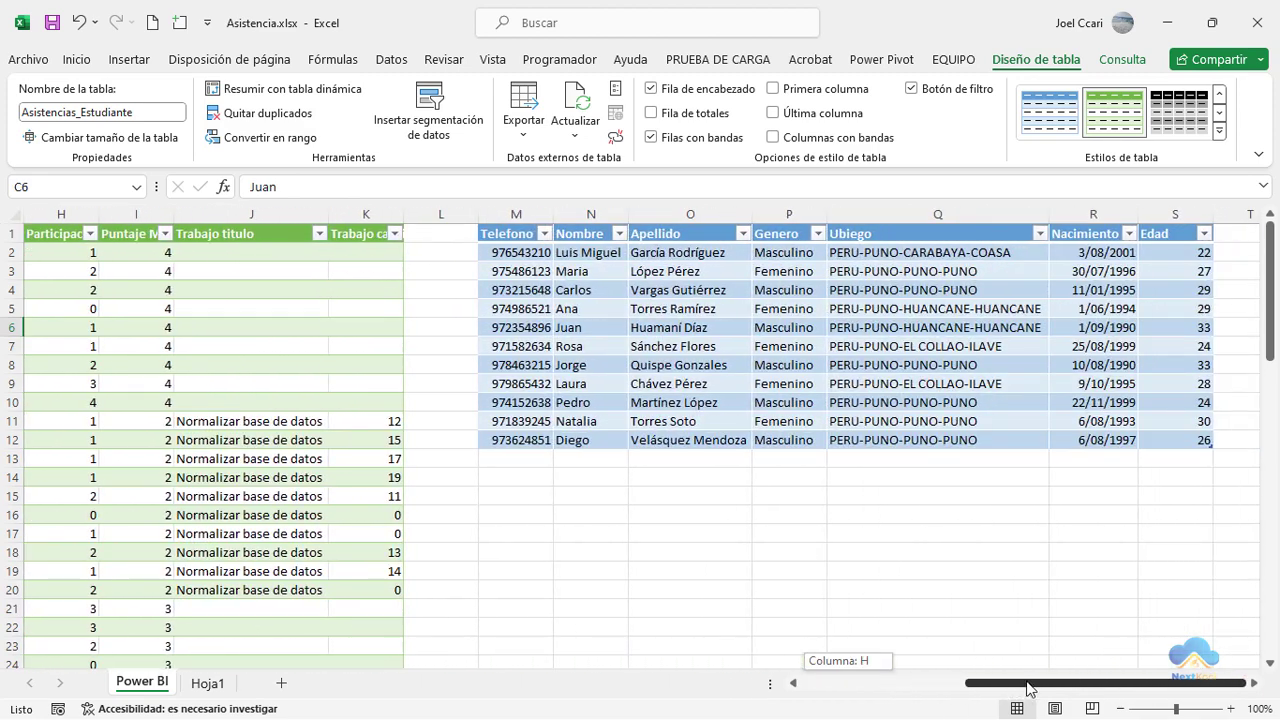
# - Select the gender, Ubigeo and birth-date table and change its name from Tabla3 to Datos_Estudiante
pyautogui.click(768, 324)
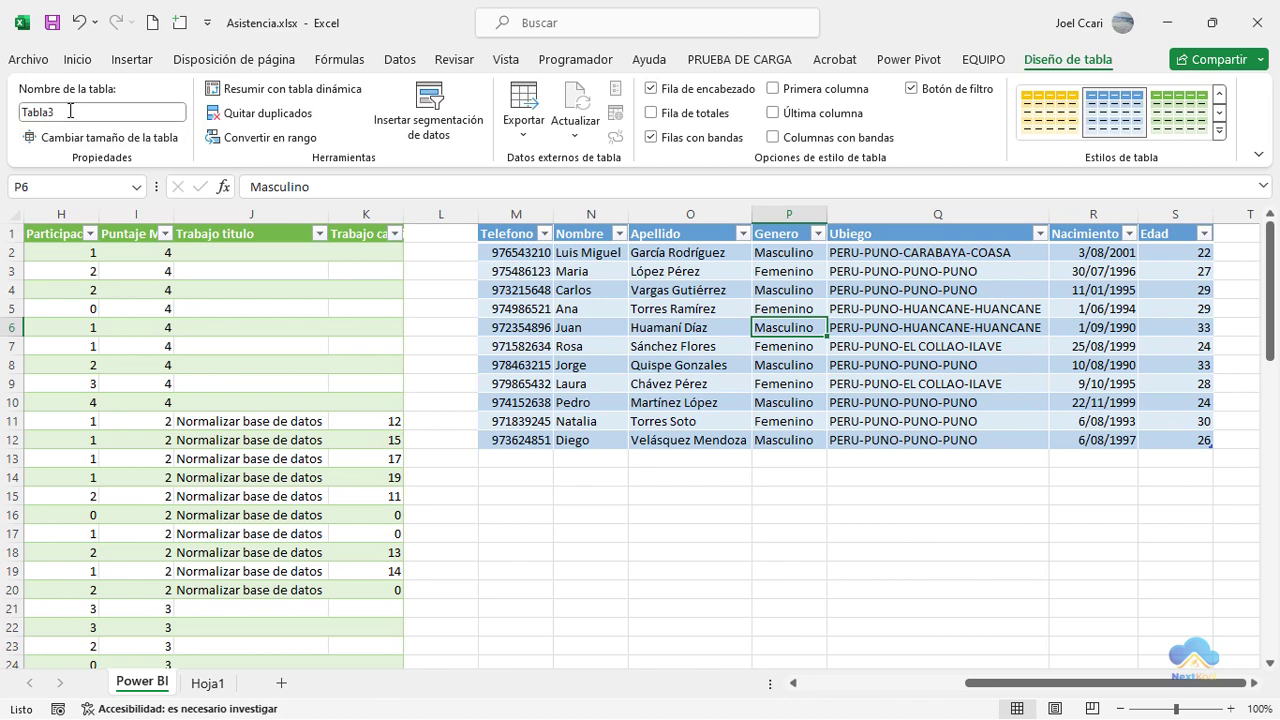
pyautogui.click(126, 113)
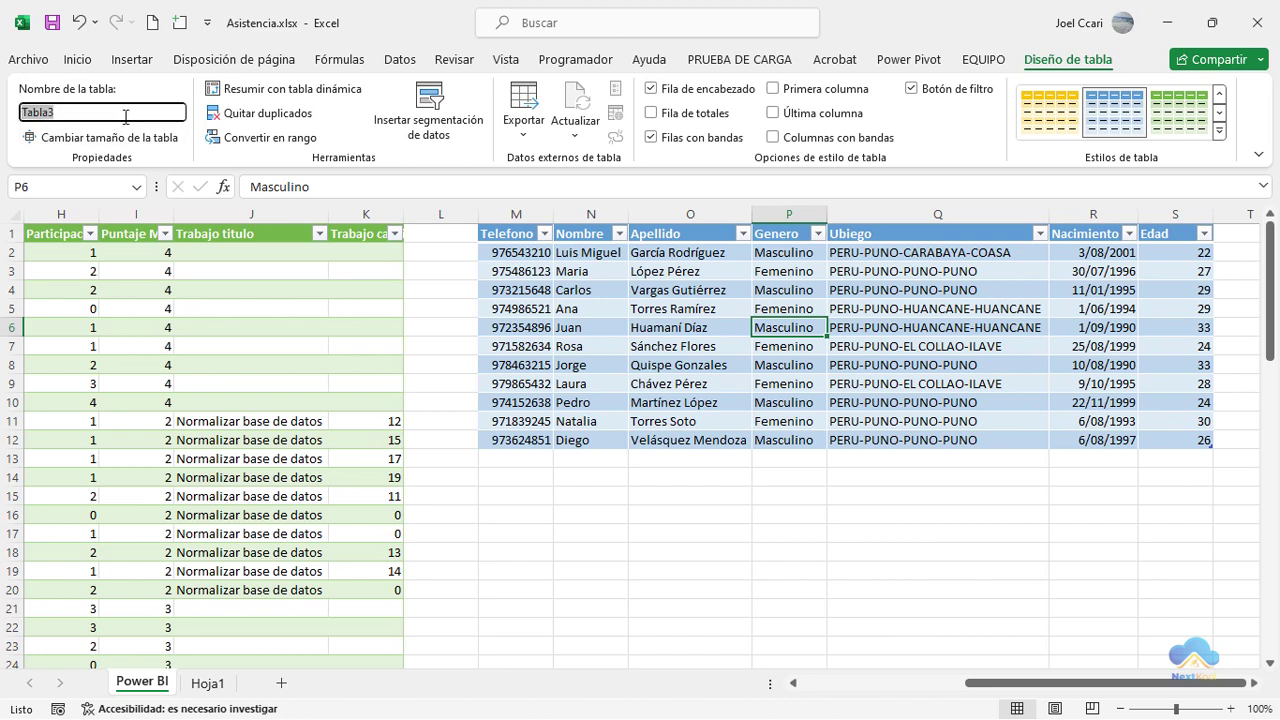
pyautogui.write('Datos_')
pyautogui.write('Estudiante')
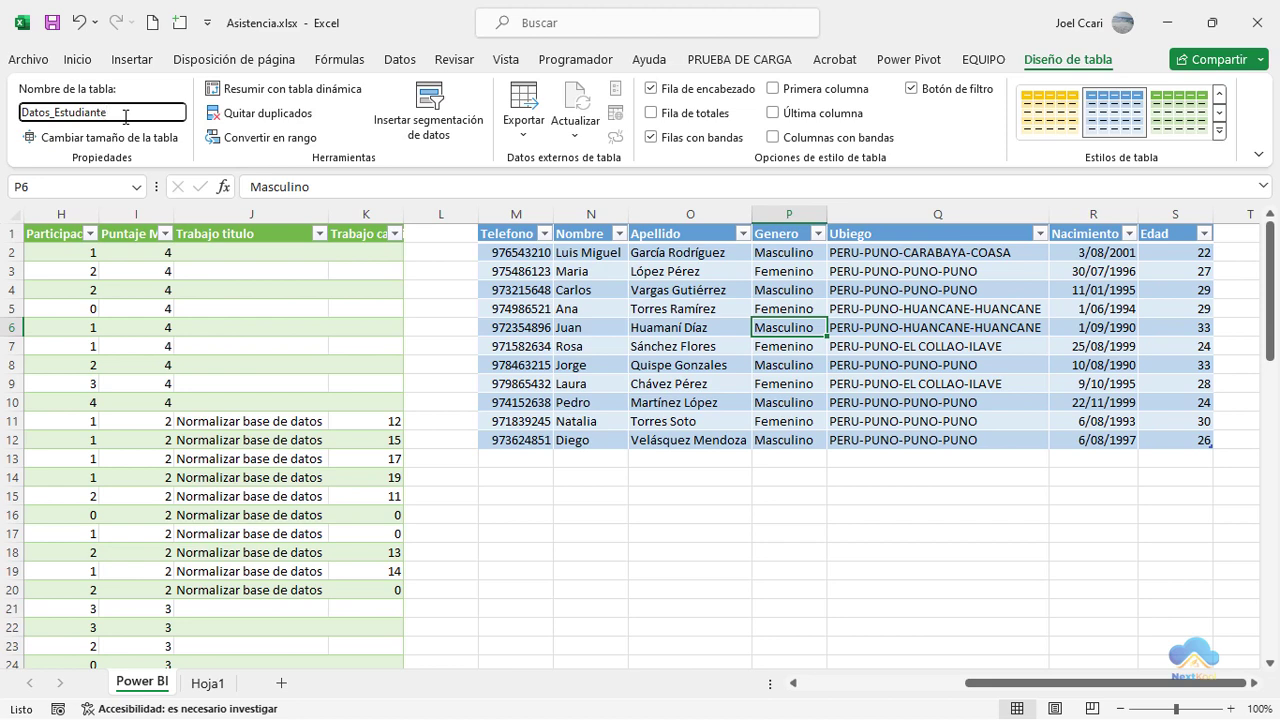
pyautogui.press('Return')
pyautogui.click(617, 380)
pyautogui.press('Right')
pyautogui.press('Right')
pyautogui.press('Up')
pyautogui.press('Up')
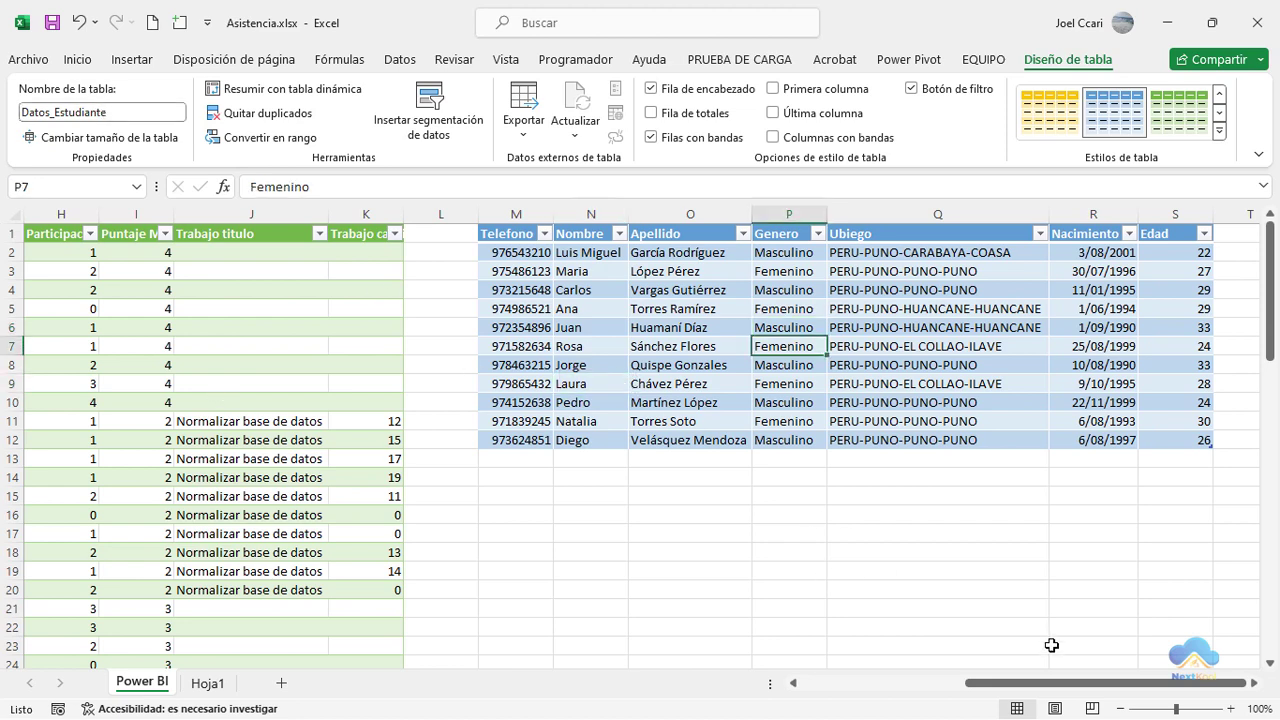
pyautogui.moveTo(1066, 683); pyautogui.dragTo(900, 686)
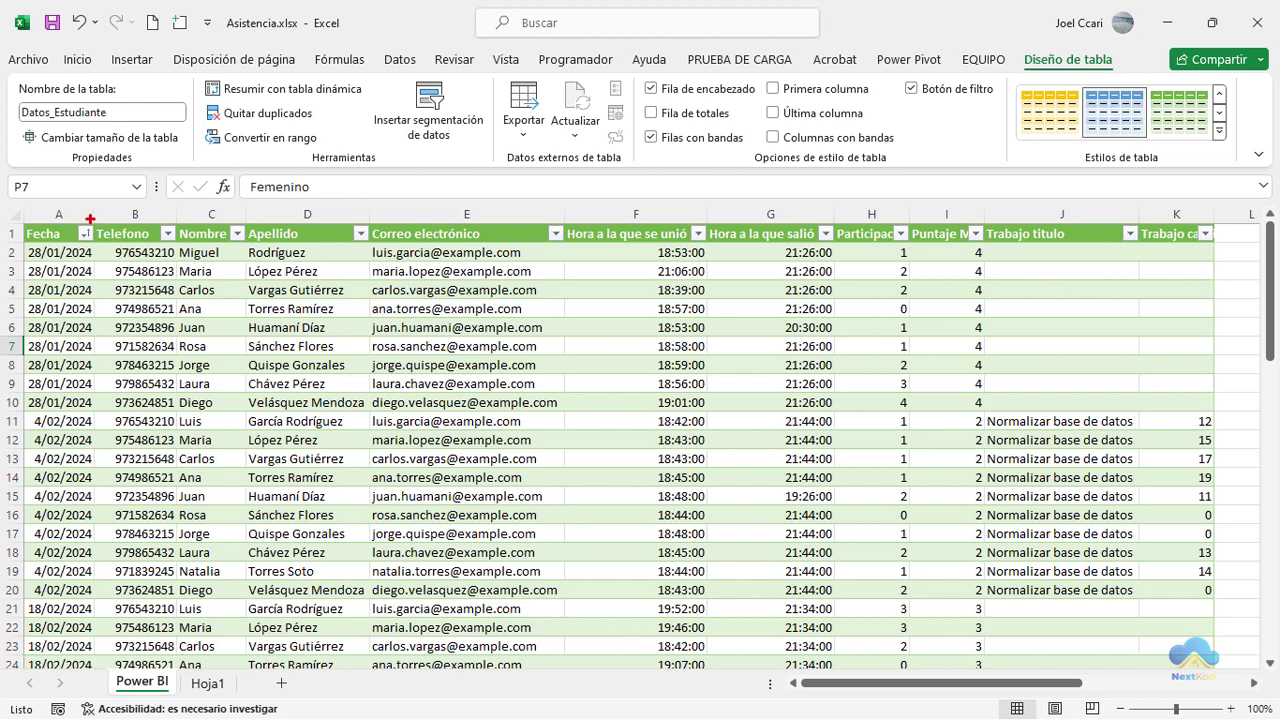
pyautogui.moveTo(90, 219); pyautogui.dragTo(182, 657)
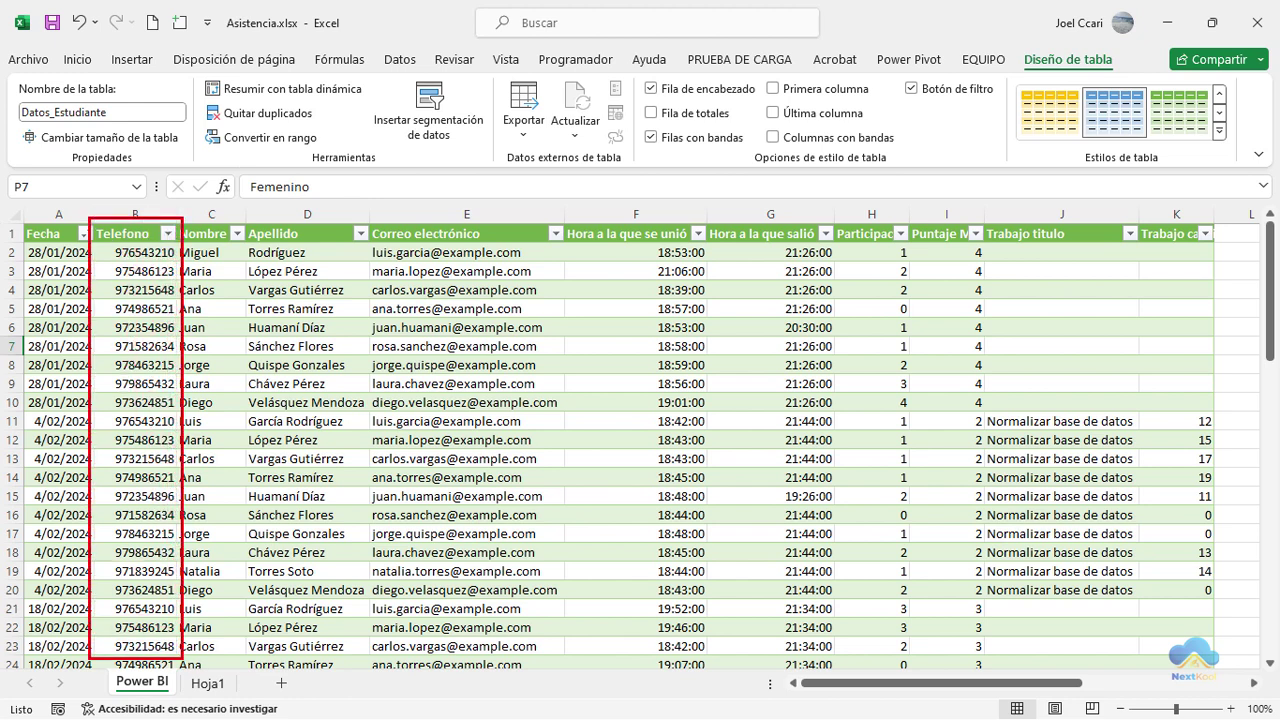
pyautogui.moveTo(908, 217); pyautogui.dragTo(990, 664)
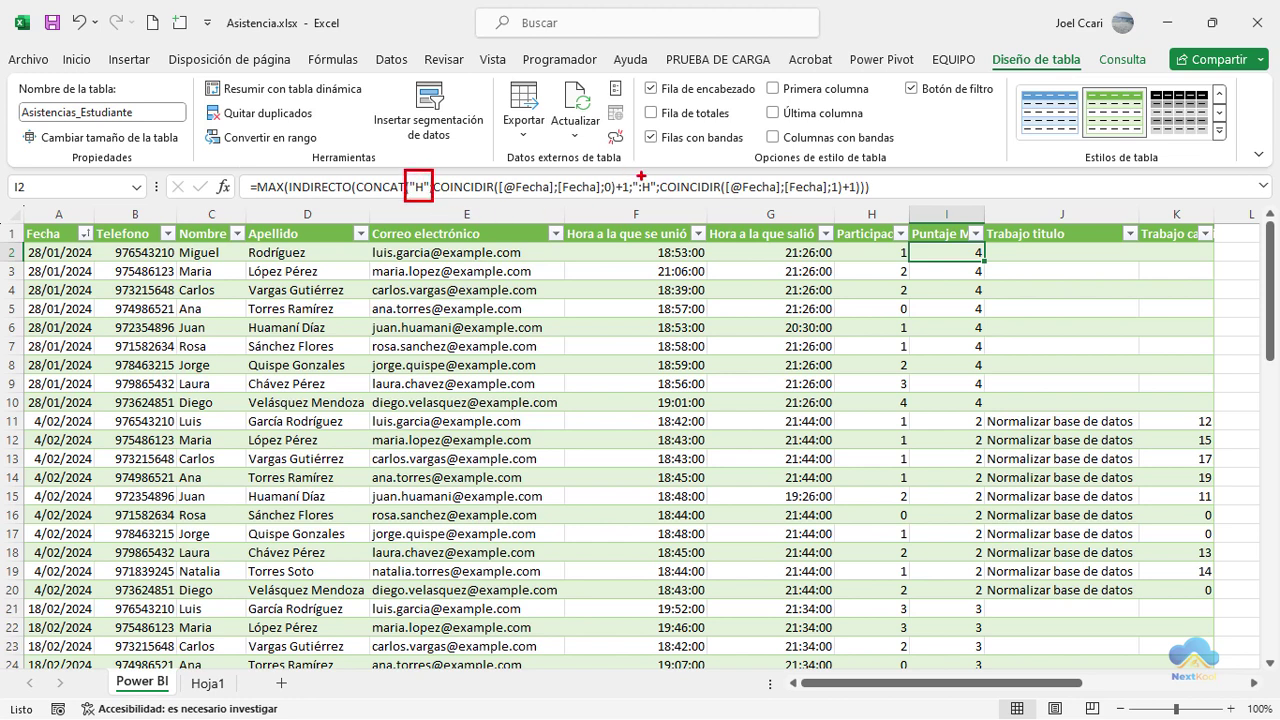
pyautogui.moveTo(636, 174); pyautogui.dragTo(655, 199)
pyautogui.moveTo(835, 218); pyautogui.dragTo(910, 527)
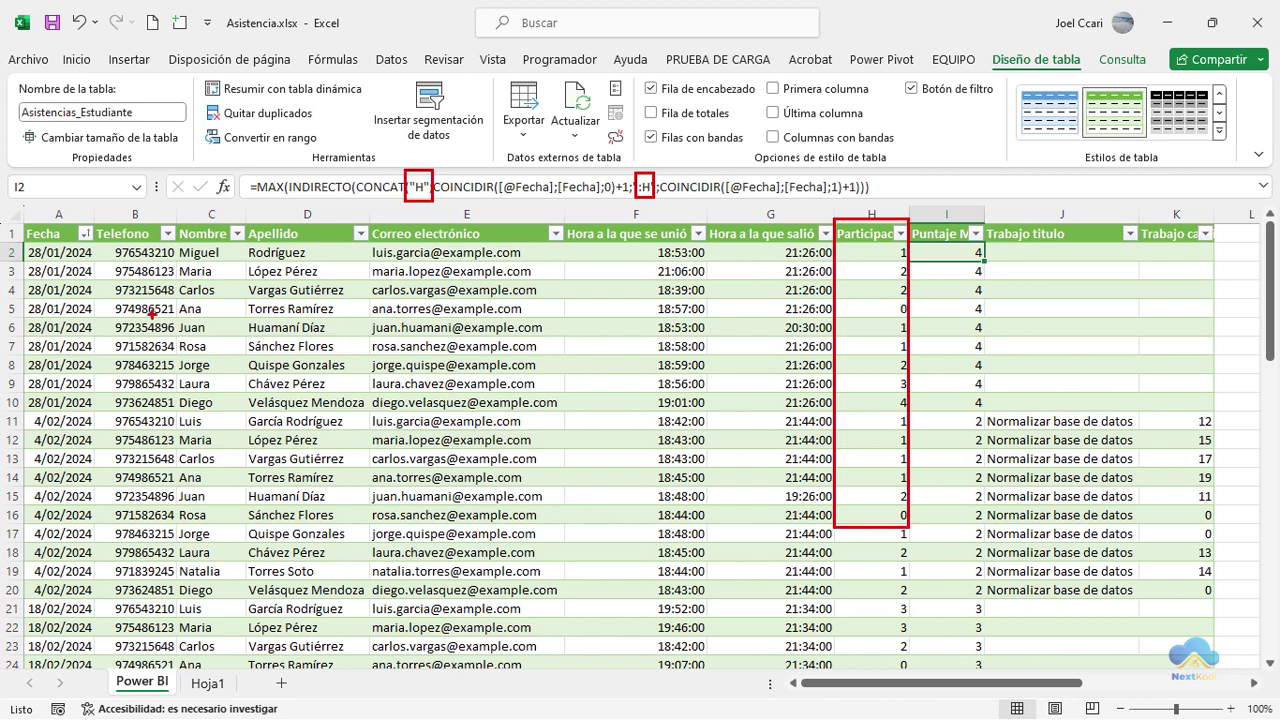
pyautogui.moveTo(90, 219); pyautogui.dragTo(169, 502)
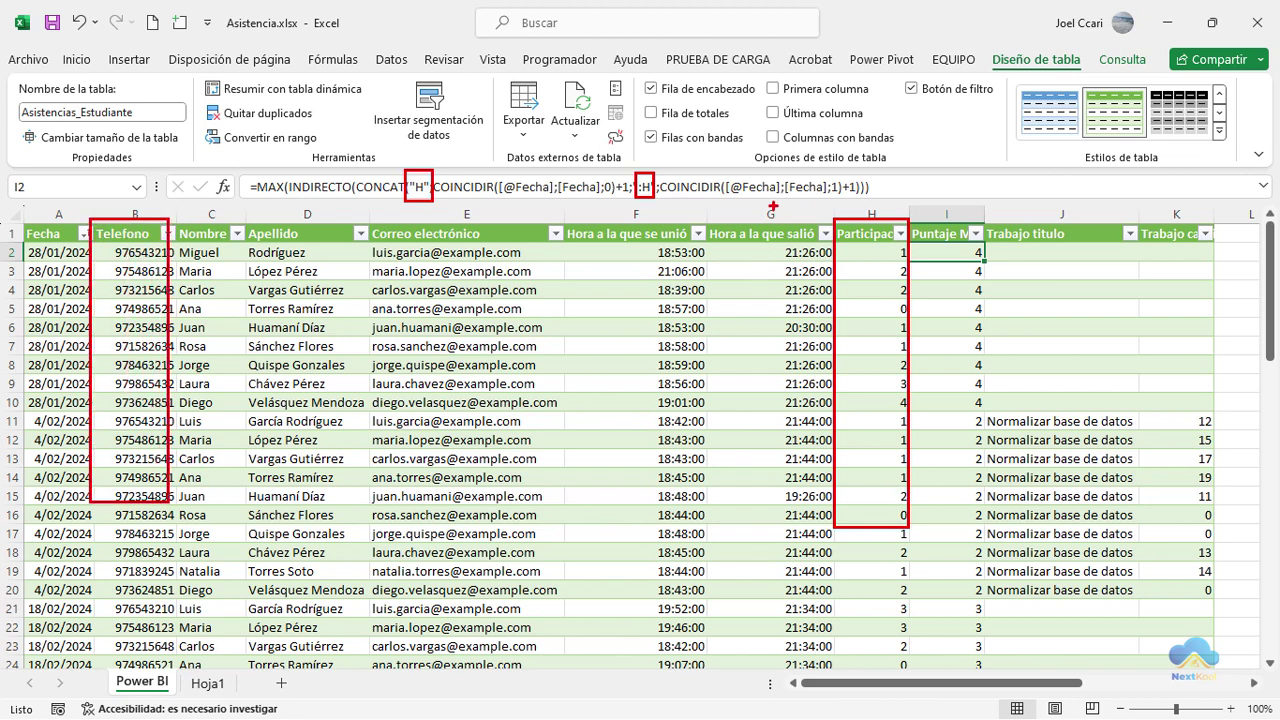
pyautogui.moveTo(772, 206); pyautogui.dragTo(834, 183)
pyautogui.moveTo(427, 160); pyautogui.dragTo(452, 85)
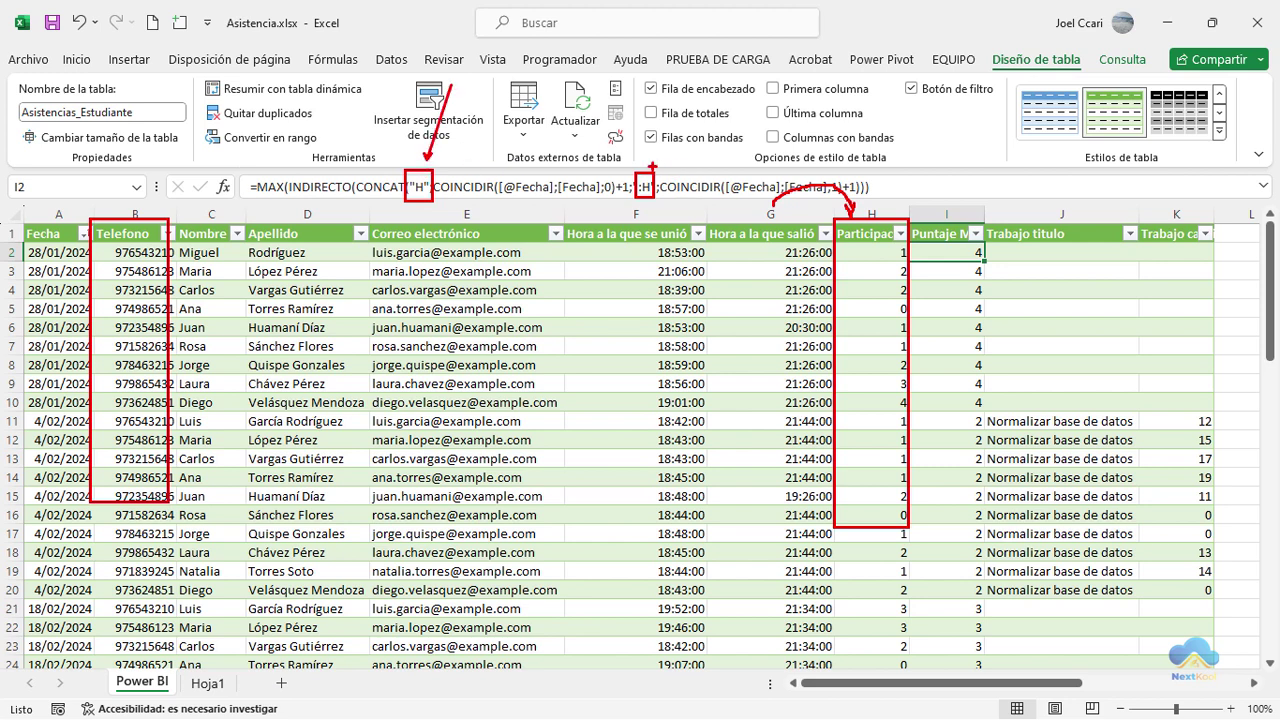
pyautogui.moveTo(647, 167); pyautogui.dragTo(691, 79)
pyautogui.press('Escape')
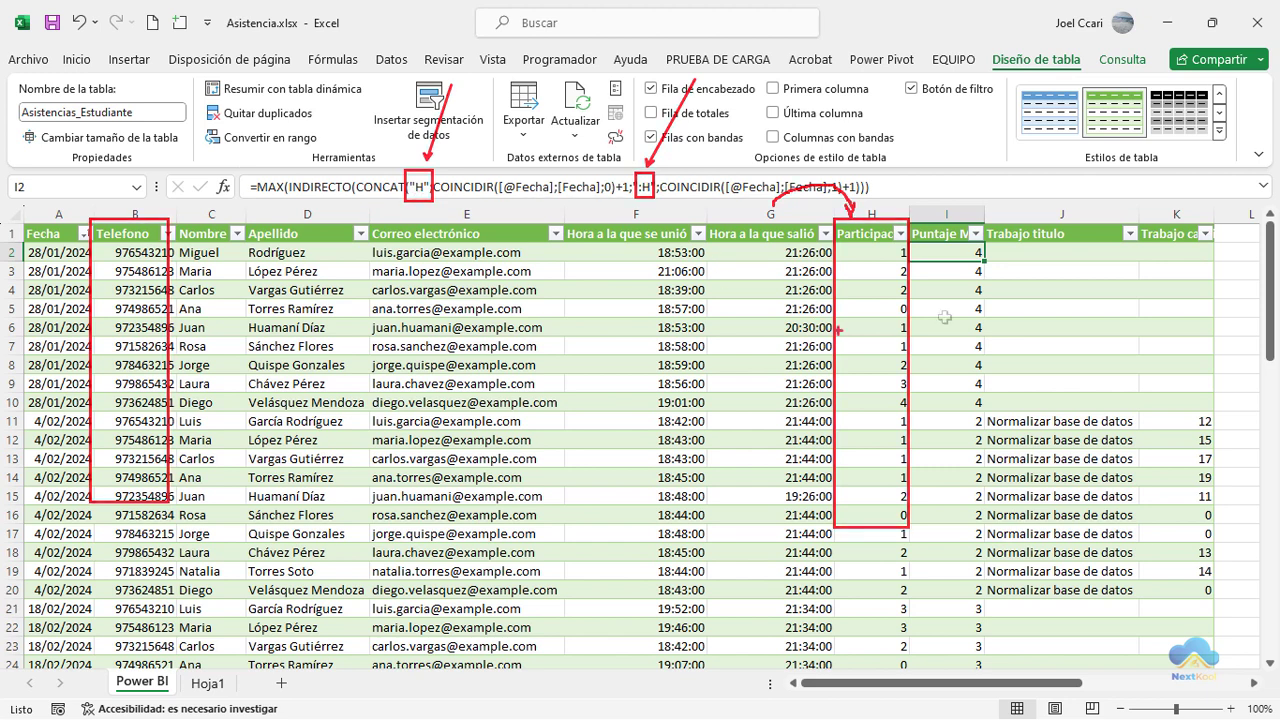
pyautogui.hotkey('ctrl', '2')
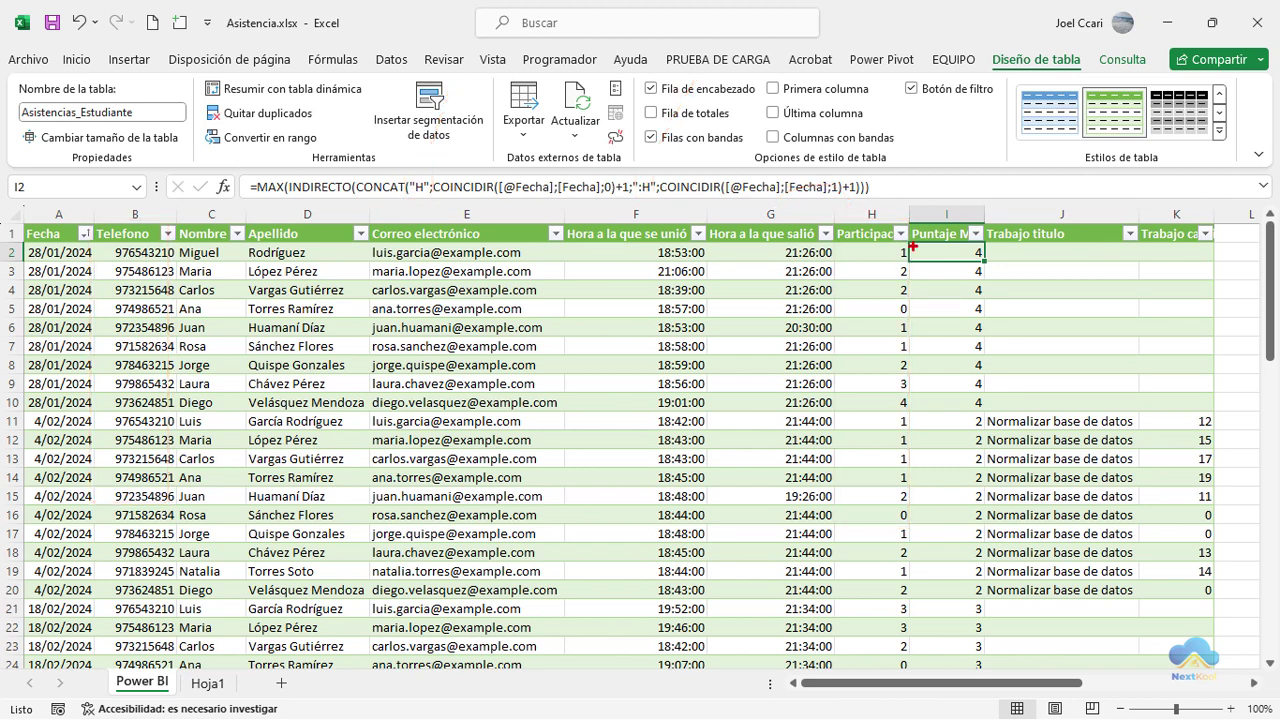
pyautogui.moveTo(830, 217); pyautogui.dragTo(909, 421)
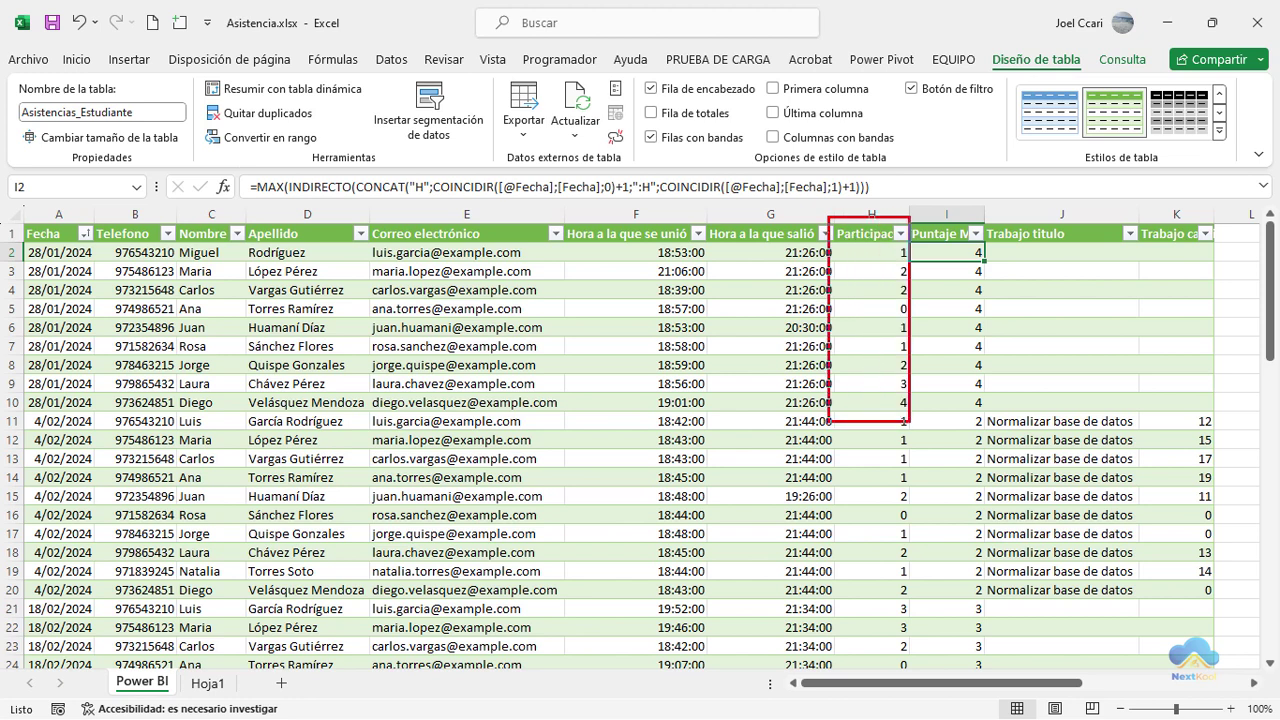
pyautogui.moveTo(932, 227); pyautogui.dragTo(978, 401)
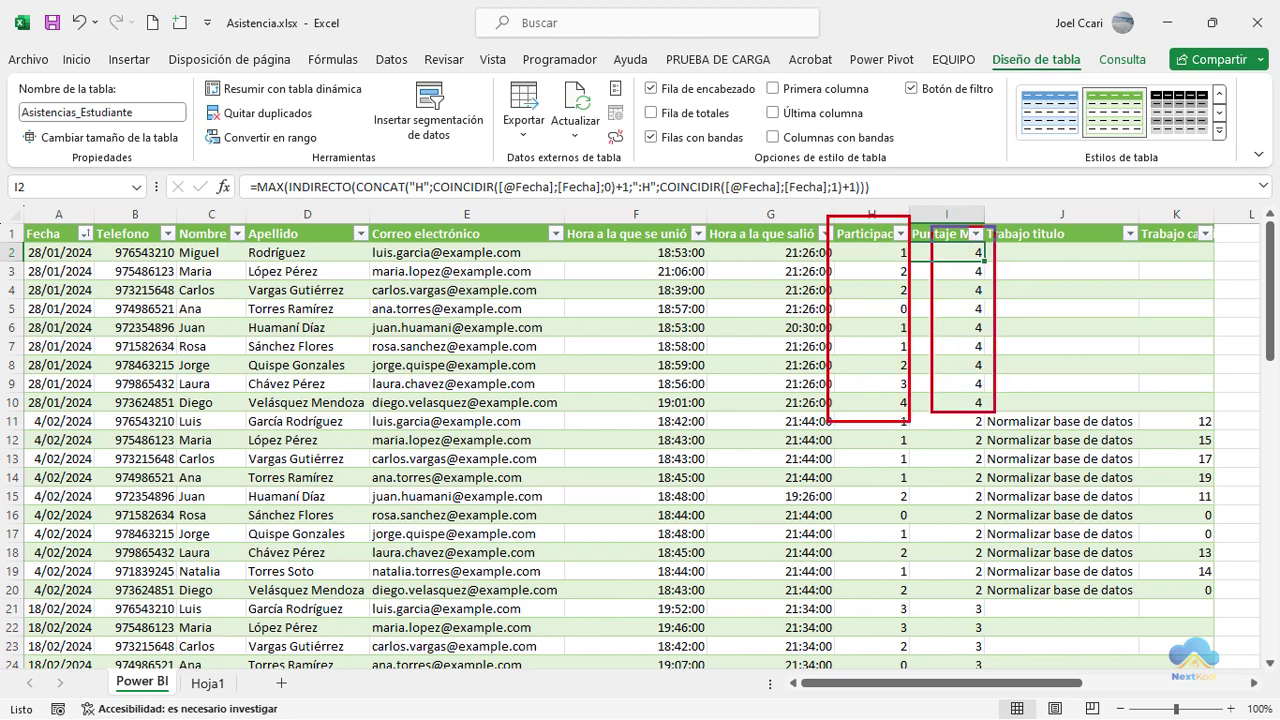
pyautogui.press('Escape')
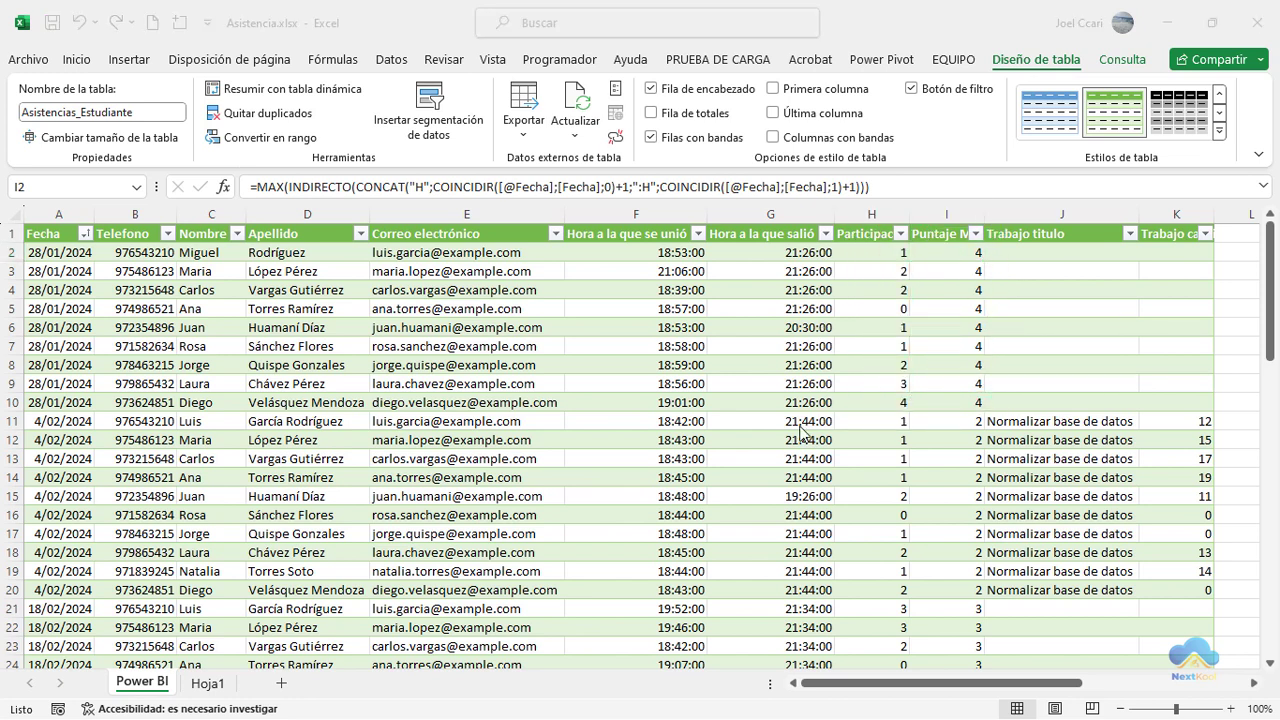
# - Save the Asistencia workbook and highlight the power bi desktop Google search results
pyautogui.click(53, 22)
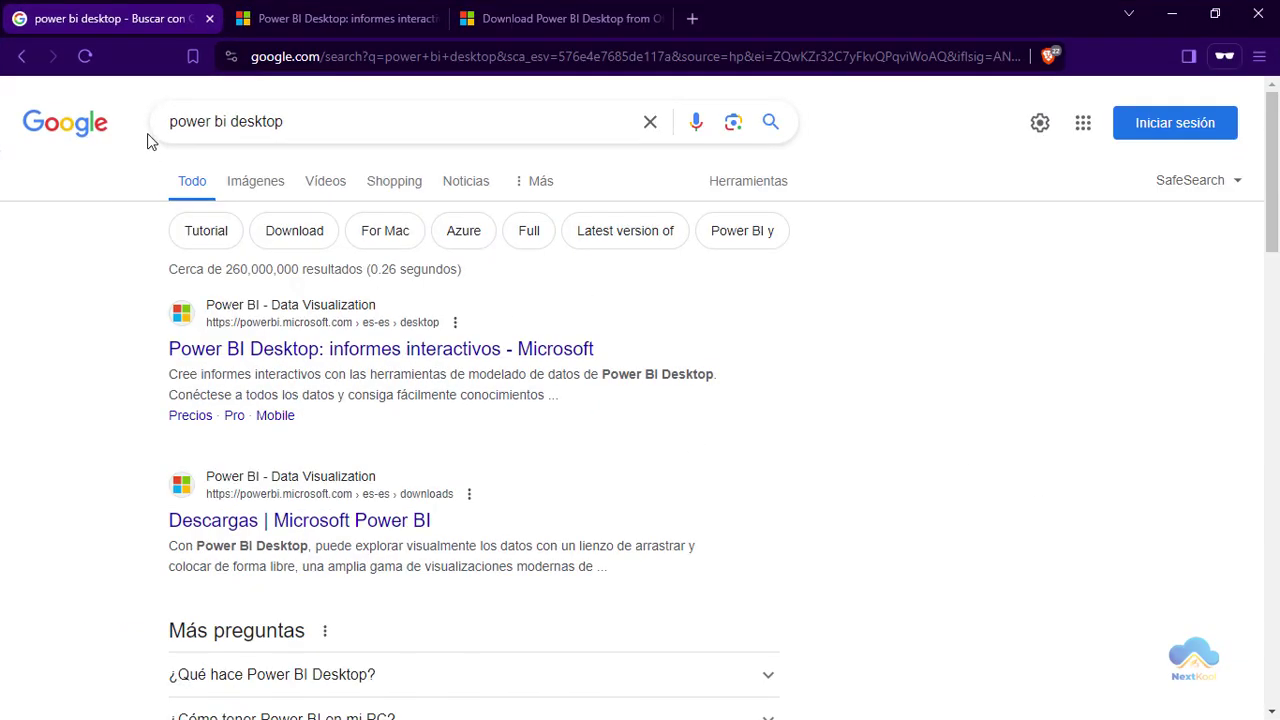
pyautogui.moveTo(143, 97); pyautogui.dragTo(304, 152)
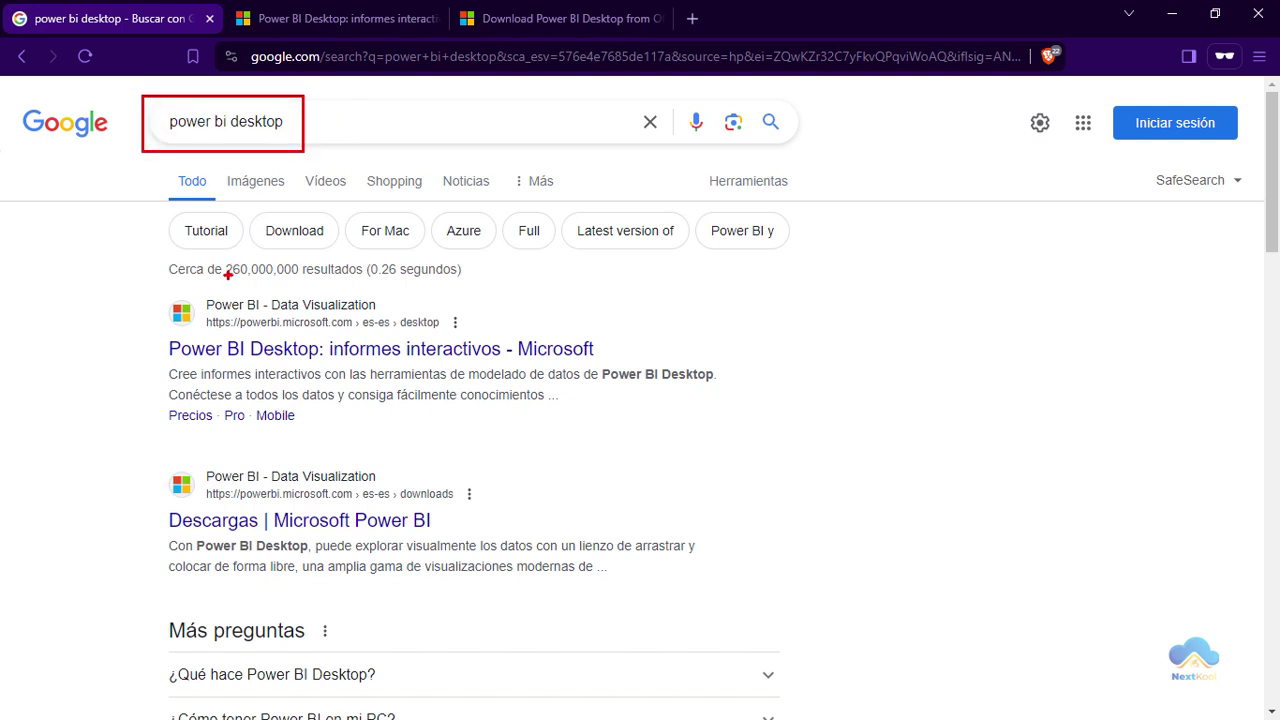
pyautogui.moveTo(152, 290)
pyautogui.mouseDown()
pyautogui.moveTo(292, 459)
pyautogui.moveTo(766, 444)
pyautogui.mouseUp()
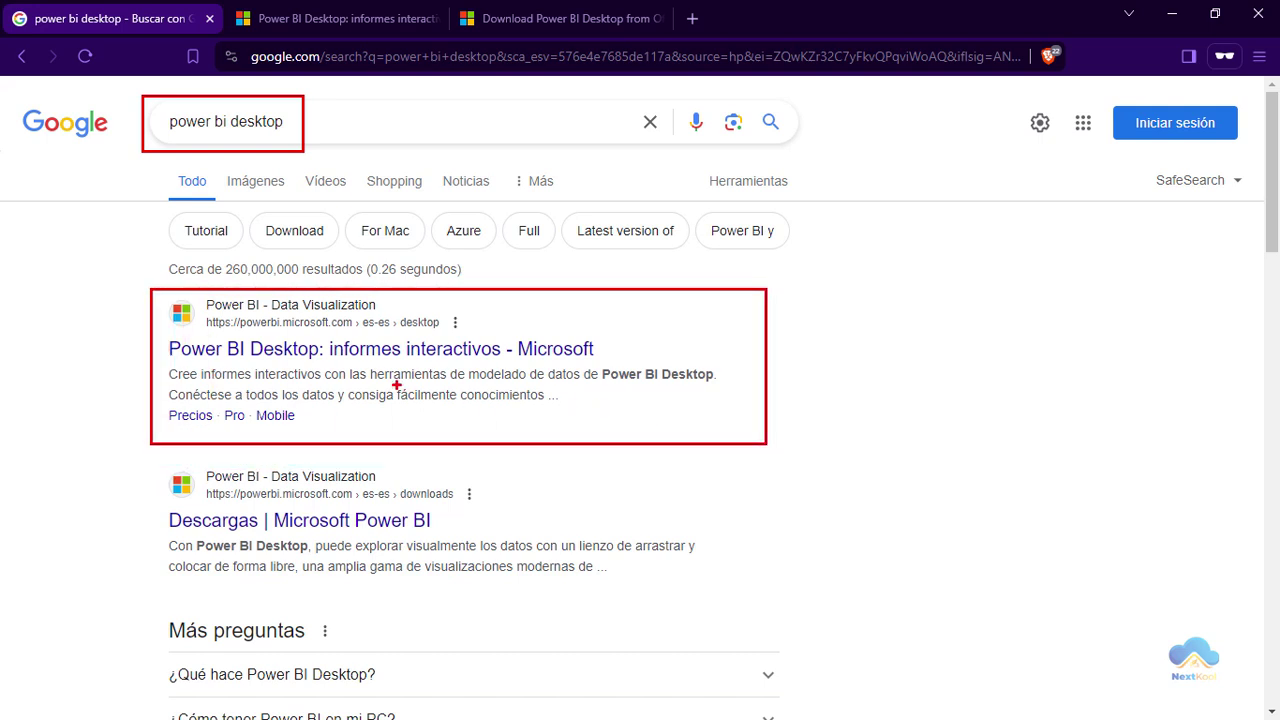
pyautogui.press('Escape')
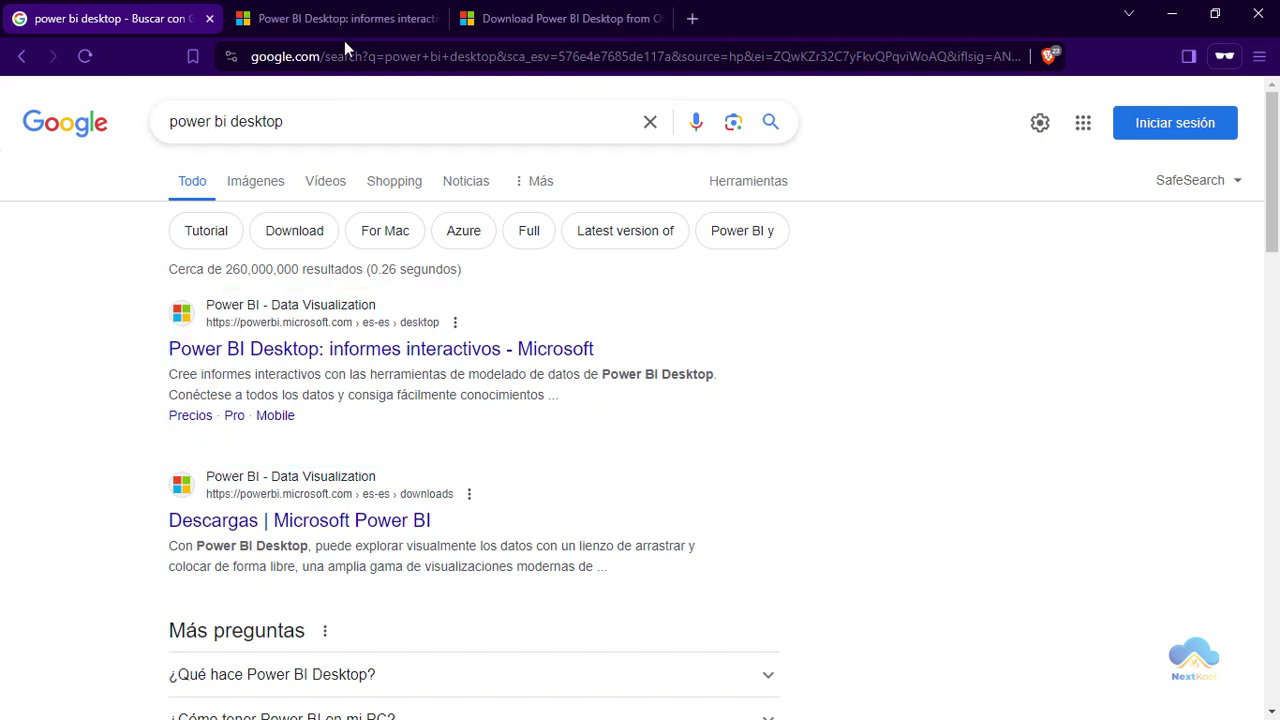
# - Switch to the browser tab showing the Power BI Desktop product page with its free download
pyautogui.click(345, 20)
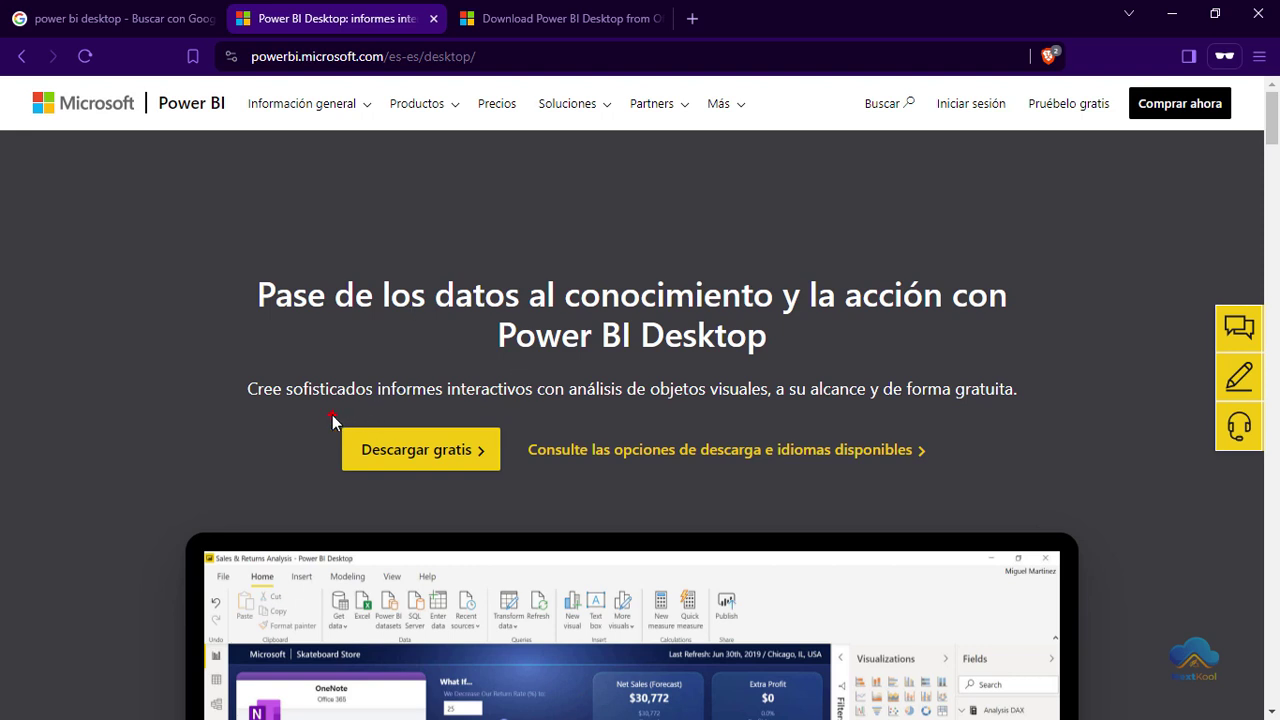
pyautogui.moveTo(324, 410); pyautogui.dragTo(512, 496)
pyautogui.moveTo(457, 403); pyautogui.dragTo(459, 273)
pyautogui.press('Escape')
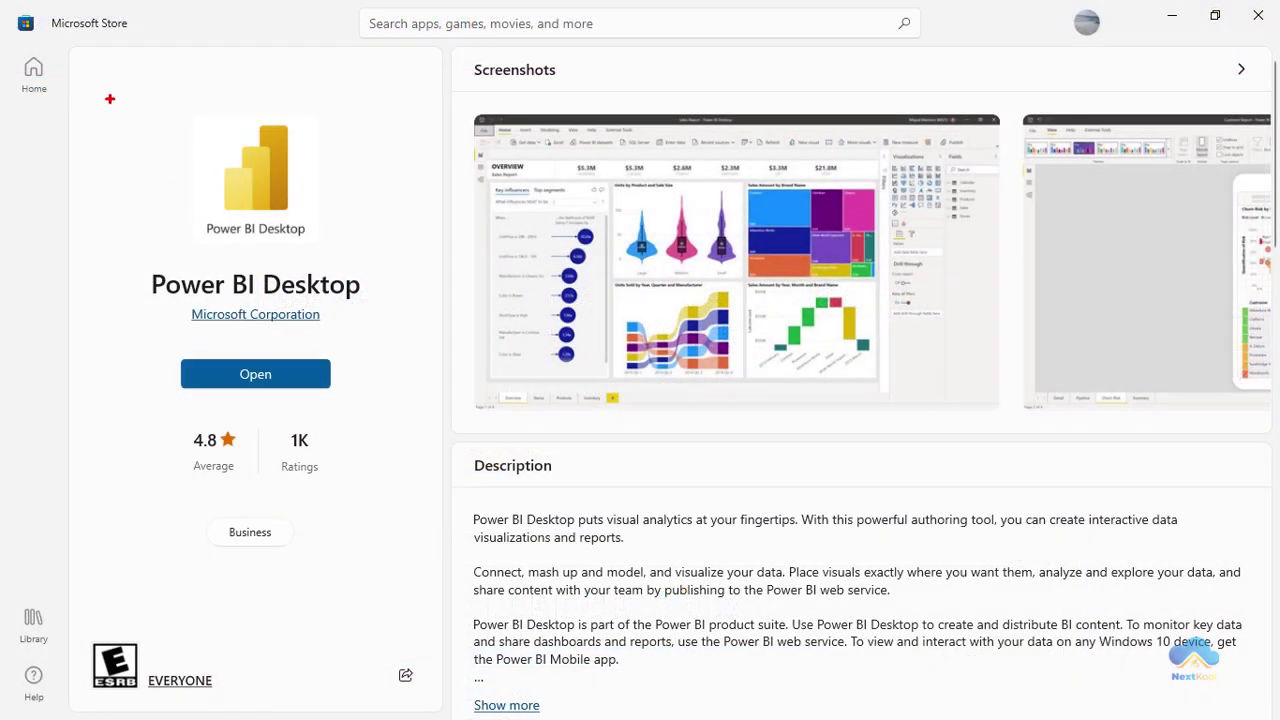
# - Minimize the Microsoft Store window showing the Power BI Desktop listing to return to the browser
pyautogui.moveTo(171, 343)
pyautogui.mouseDown()
pyautogui.moveTo(193, 375)
pyautogui.moveTo(344, 399)
pyautogui.mouseUp()
pyautogui.click(1172, 22)
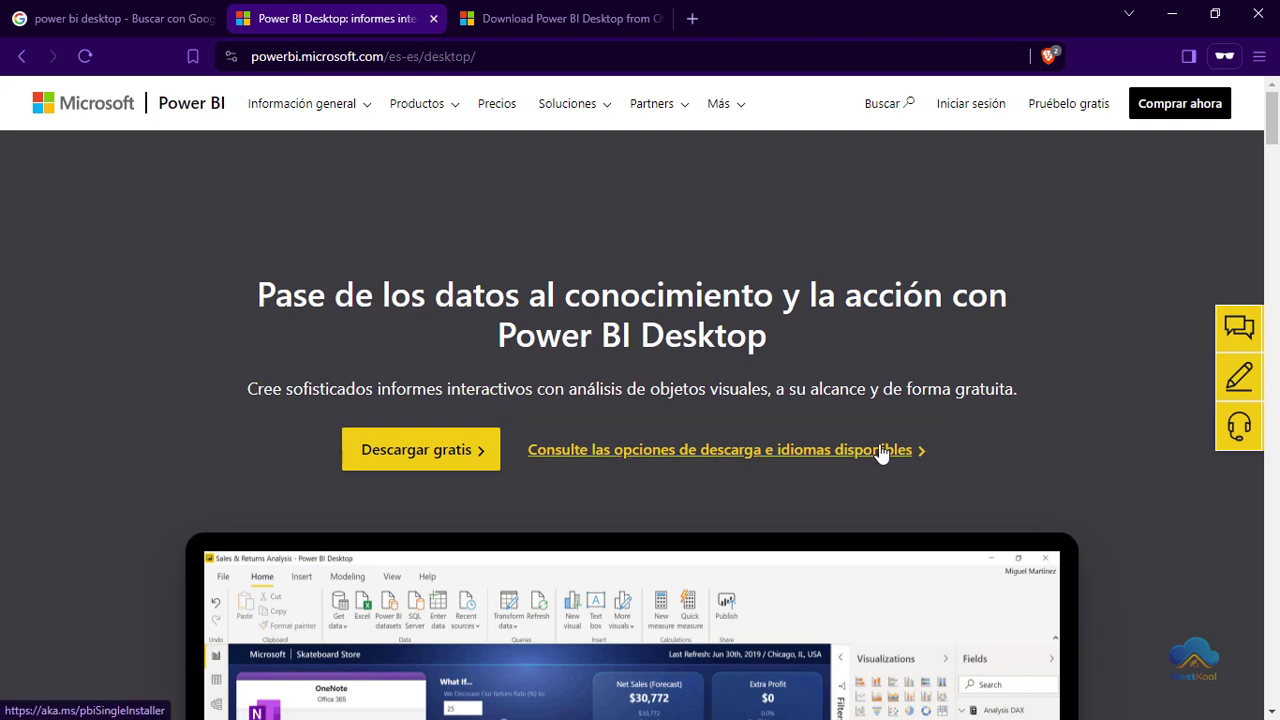
# - Download the 64-bit PBIDesktopSetup_x64.exe (487.1 MB) from the Español Power BI Desktop download page
pyautogui.click(550, 22)
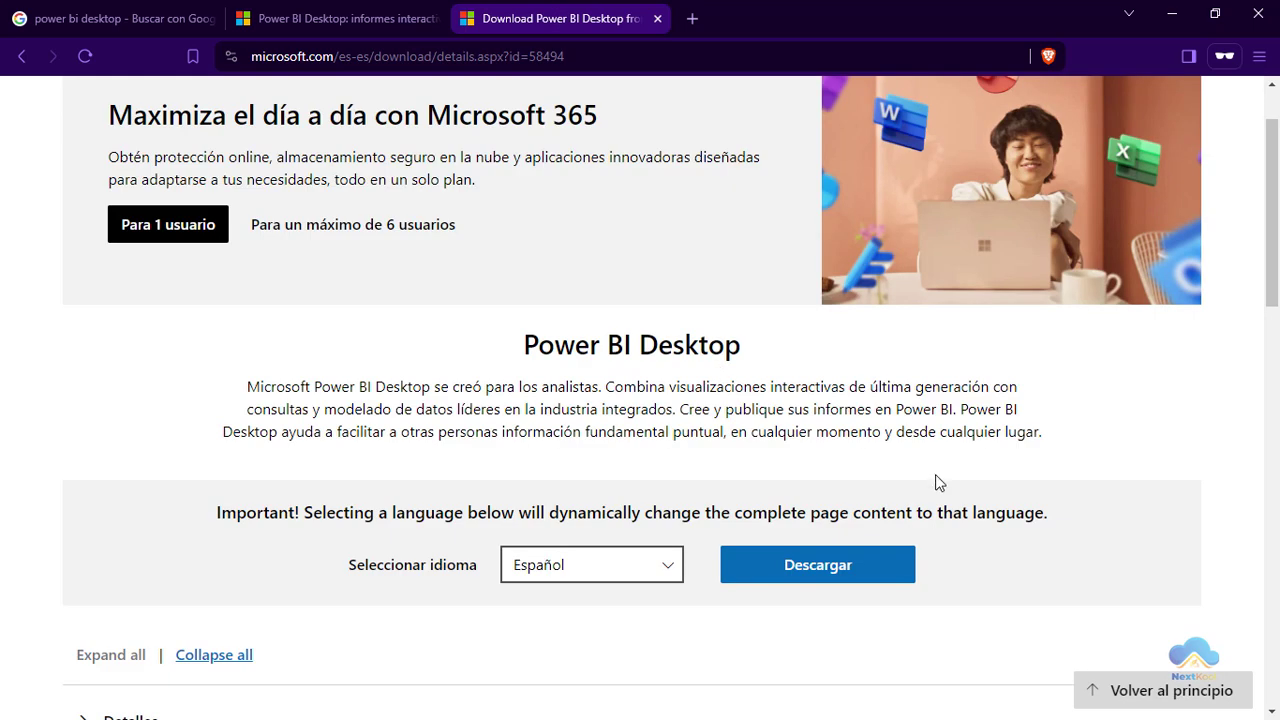
pyautogui.click(667, 570)
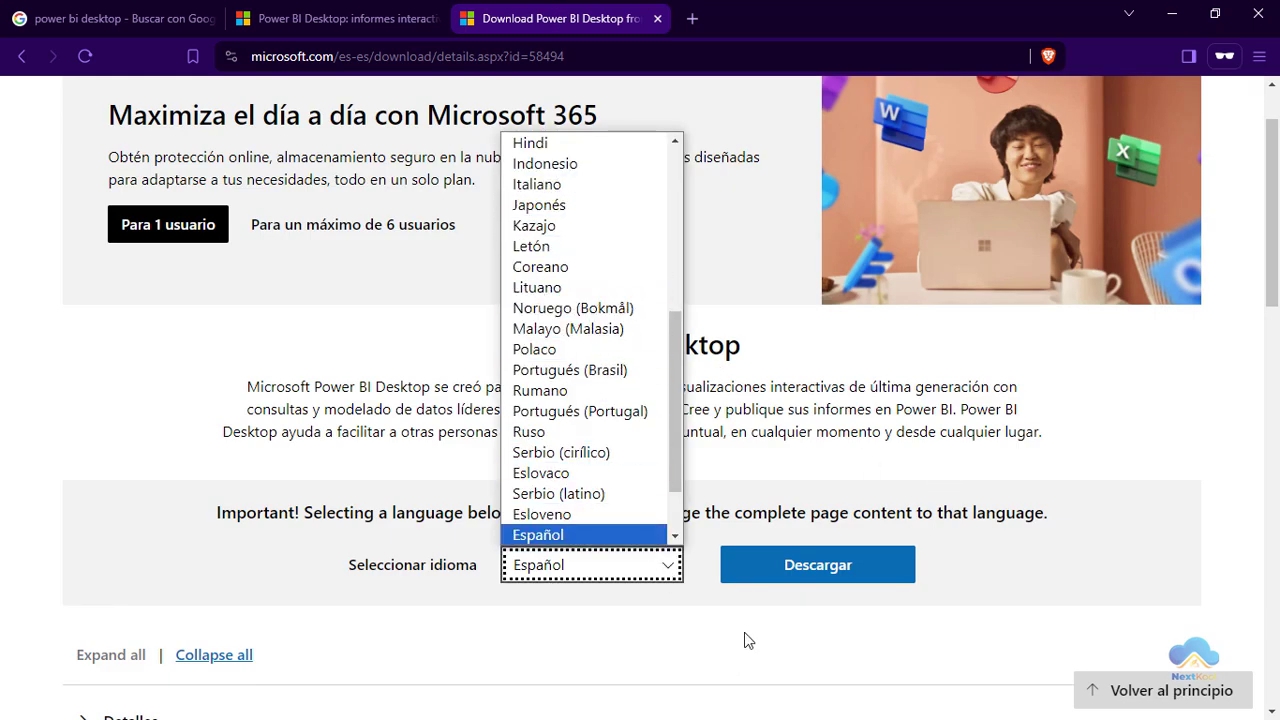
pyautogui.click(990, 530)
pyautogui.scroll(-2, 1035, 510)
pyautogui.scroll(-1, 1045, 505)
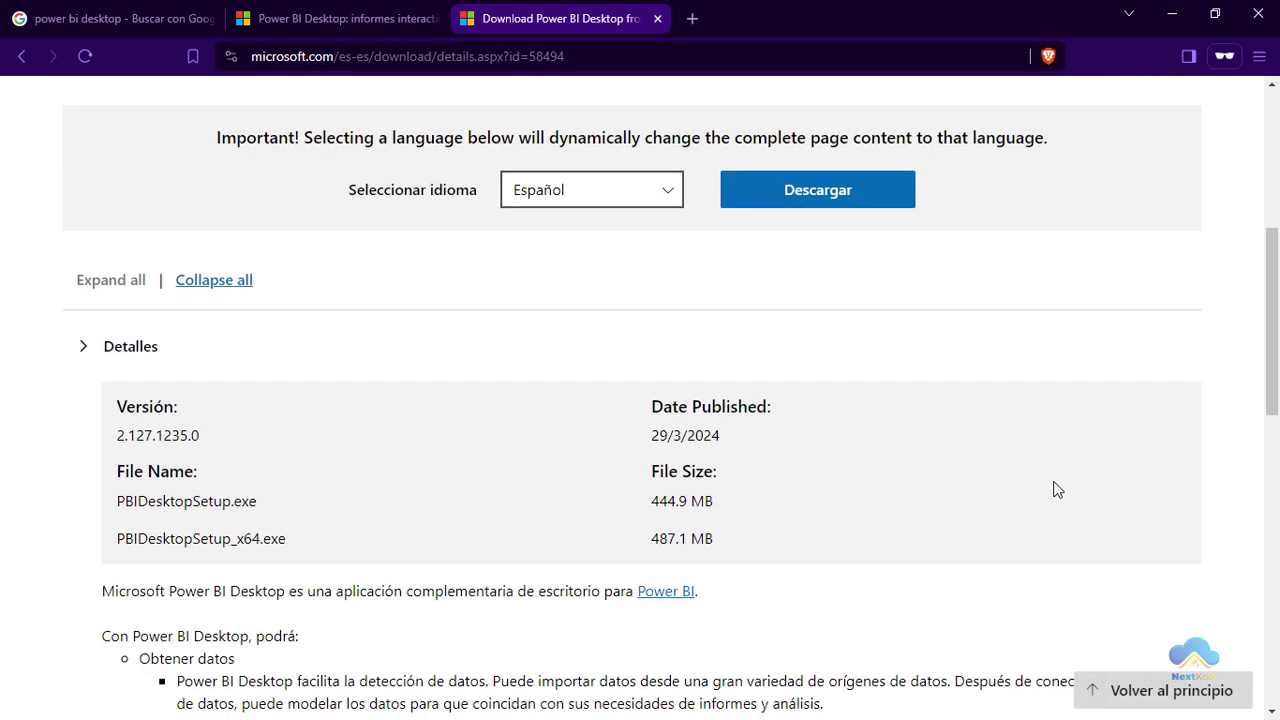
pyautogui.click(812, 192)
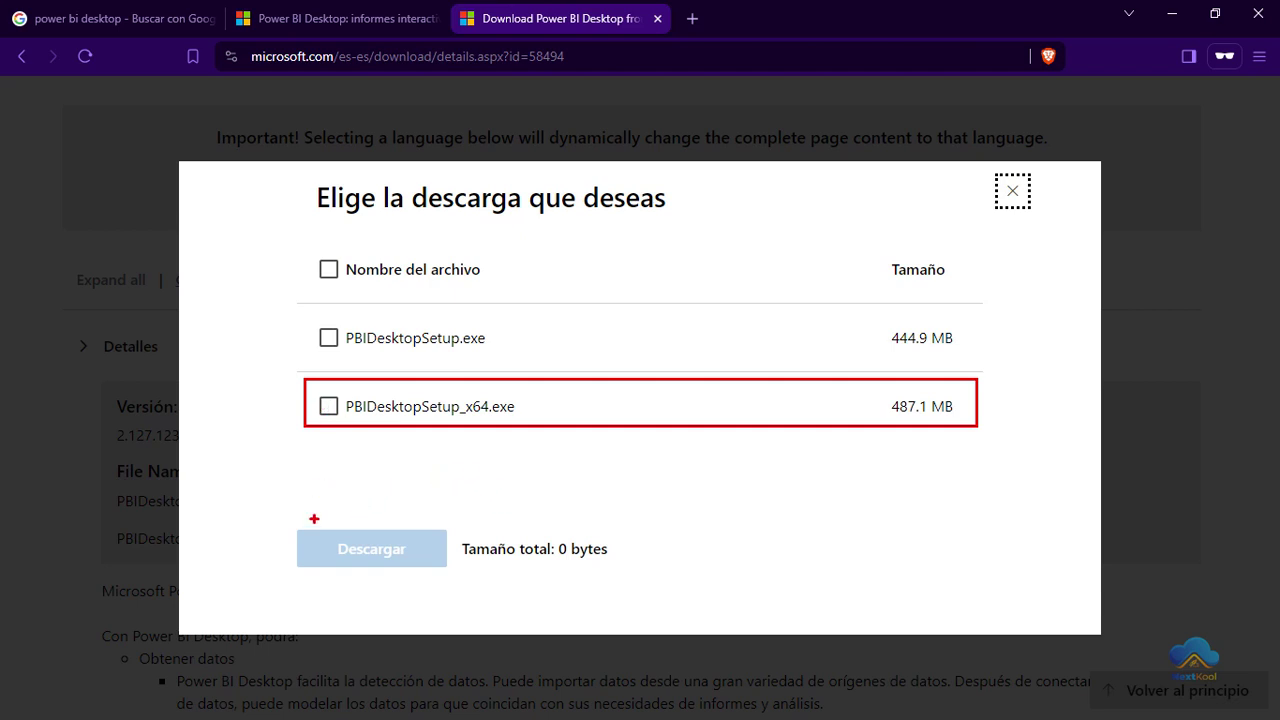
pyautogui.click(329, 406)
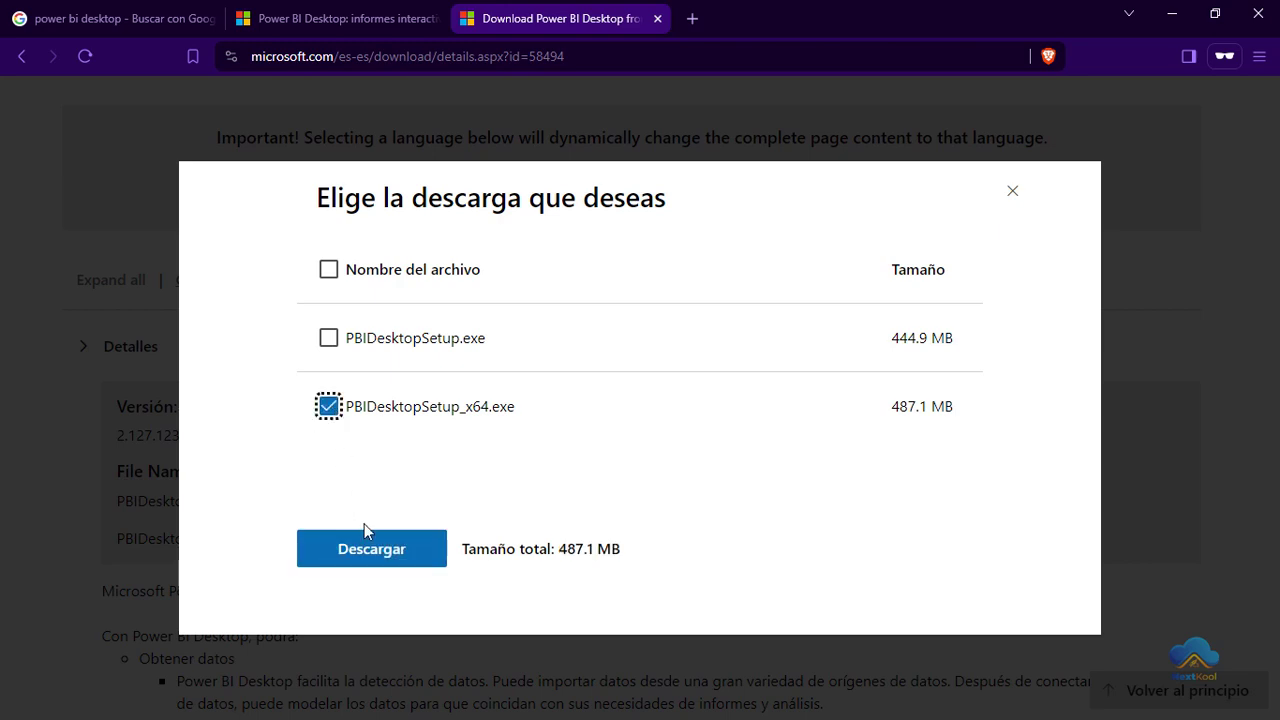
pyautogui.click(372, 552)
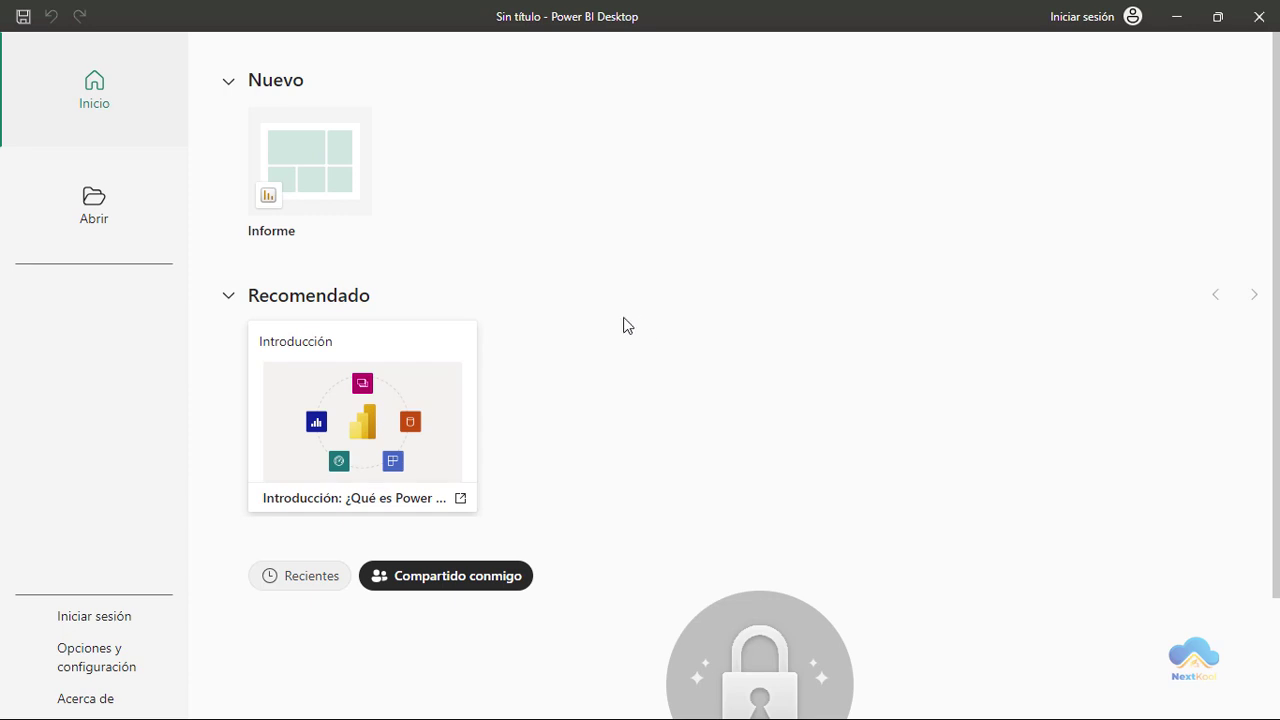
# - Create a blank report from the Informe tile and mark the Excel import options on its canvas
pyautogui.moveTo(212, 74); pyautogui.dragTo(422, 254)
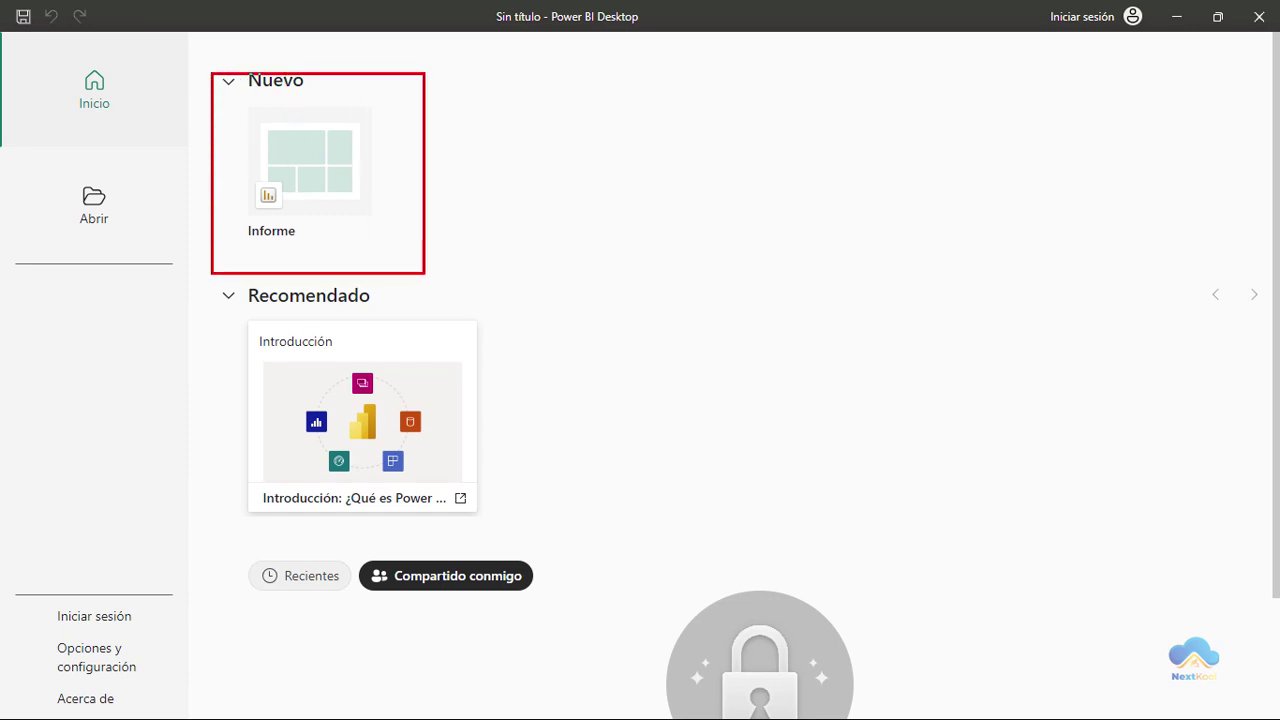
pyautogui.moveTo(211, 73); pyautogui.dragTo(424, 256)
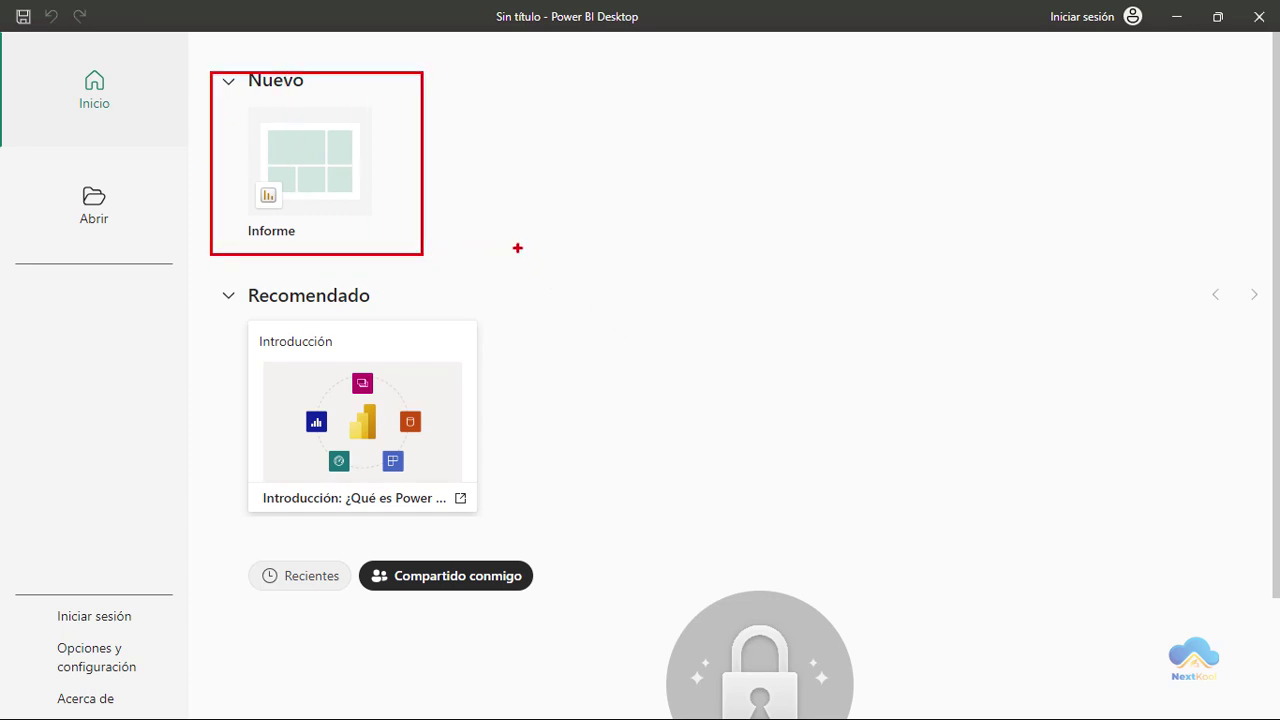
pyautogui.click(334, 180)
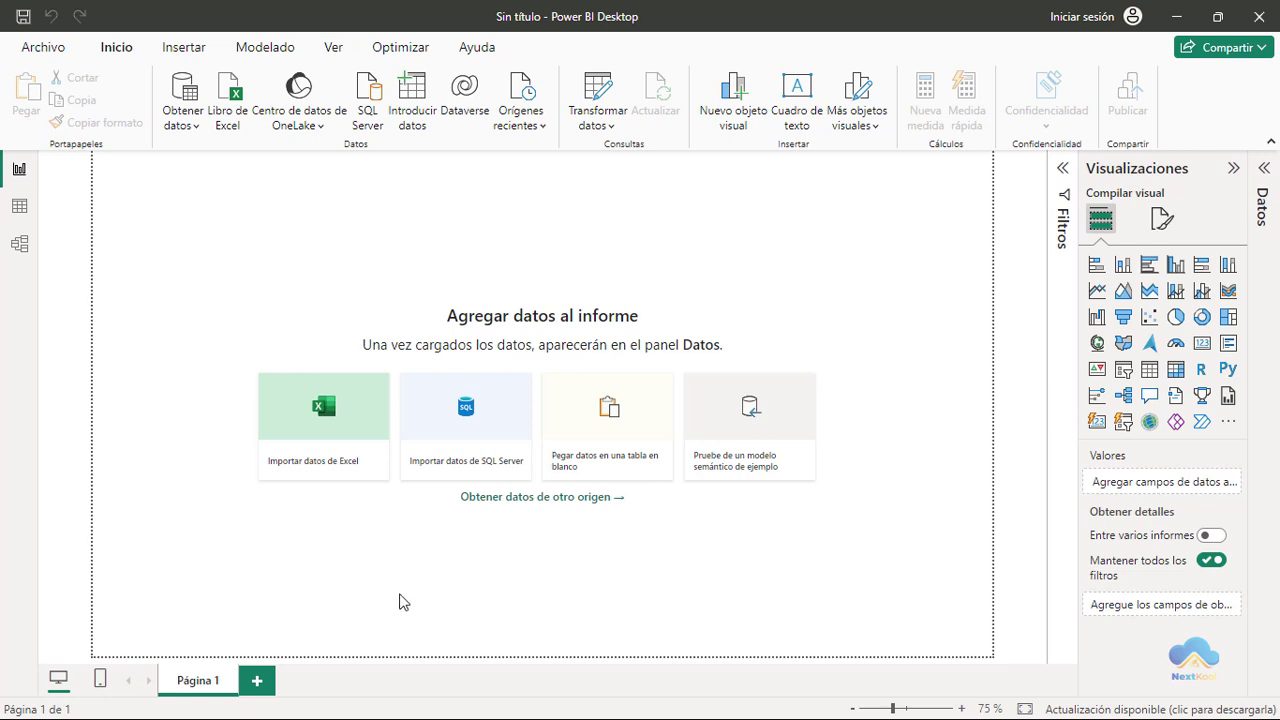
pyautogui.moveTo(239, 362); pyautogui.dragTo(397, 497)
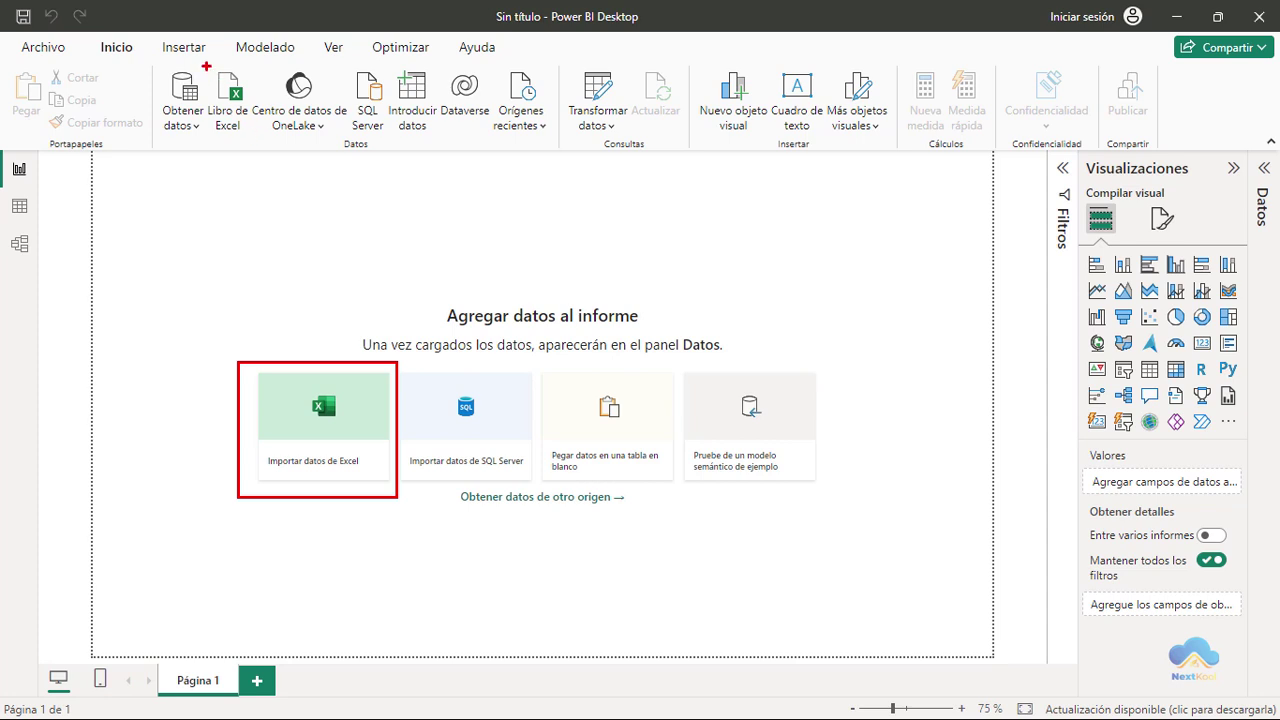
pyautogui.moveTo(206, 66); pyautogui.dragTo(249, 142)
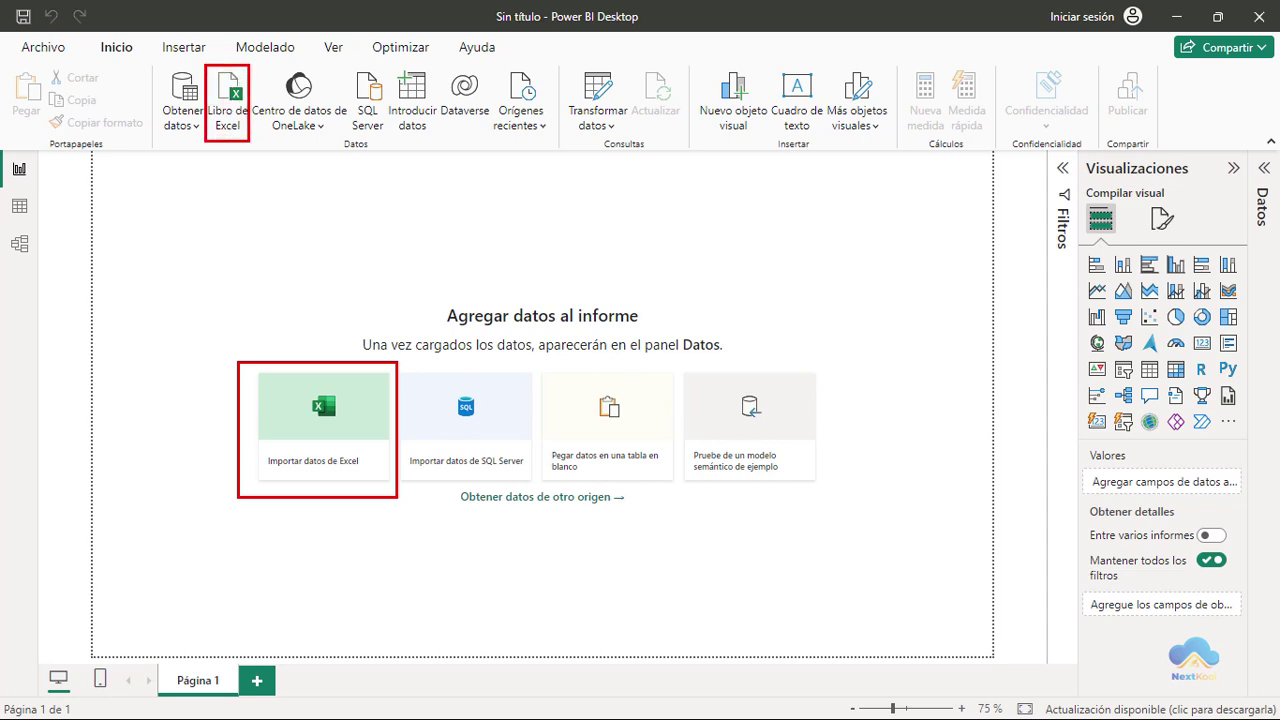
pyautogui.press('Escape')
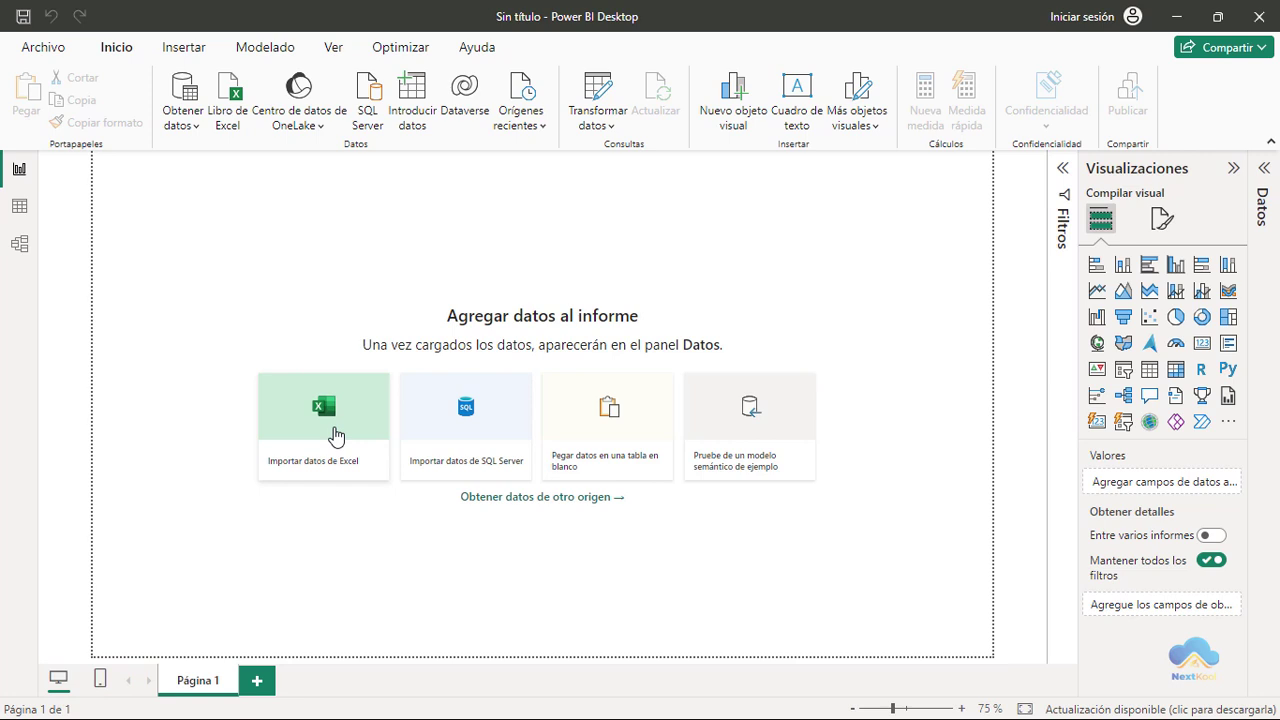
# - Open the Importar datos de Excel file browser showing Asistencia.xlsx in the F: Power BI folder
pyautogui.click(336, 437)
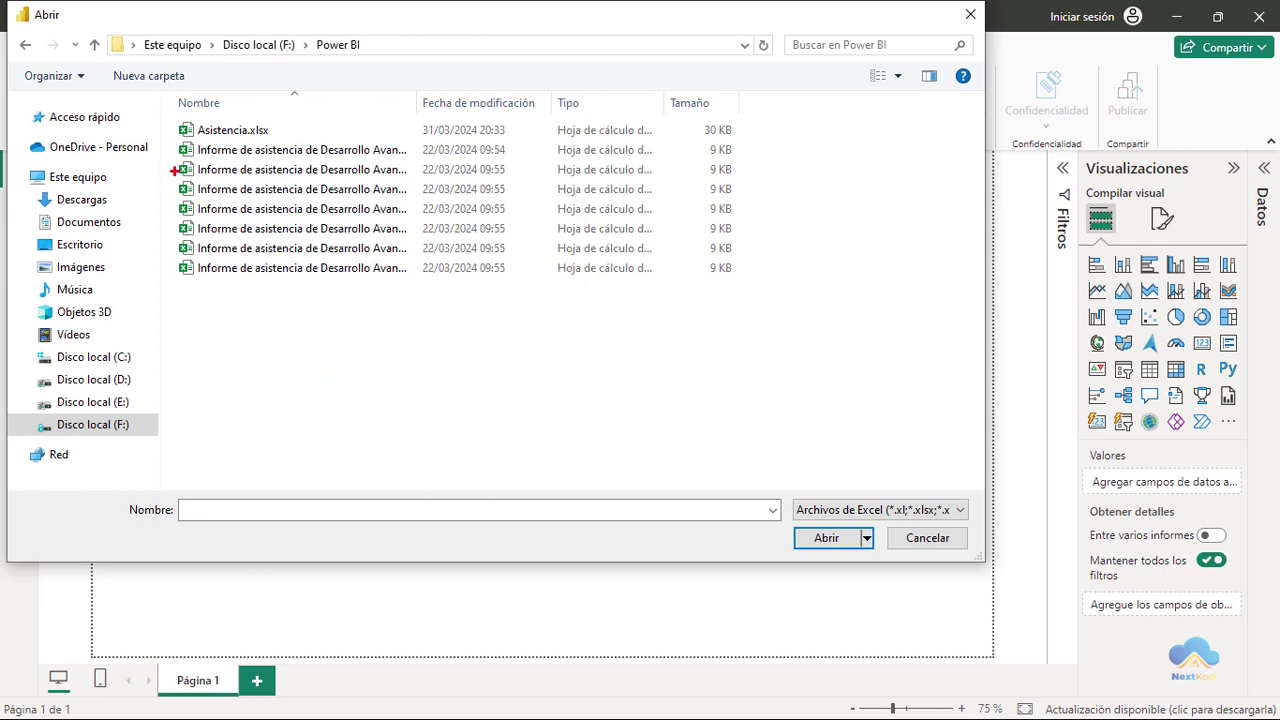
pyautogui.moveTo(167, 116); pyautogui.dragTo(268, 142)
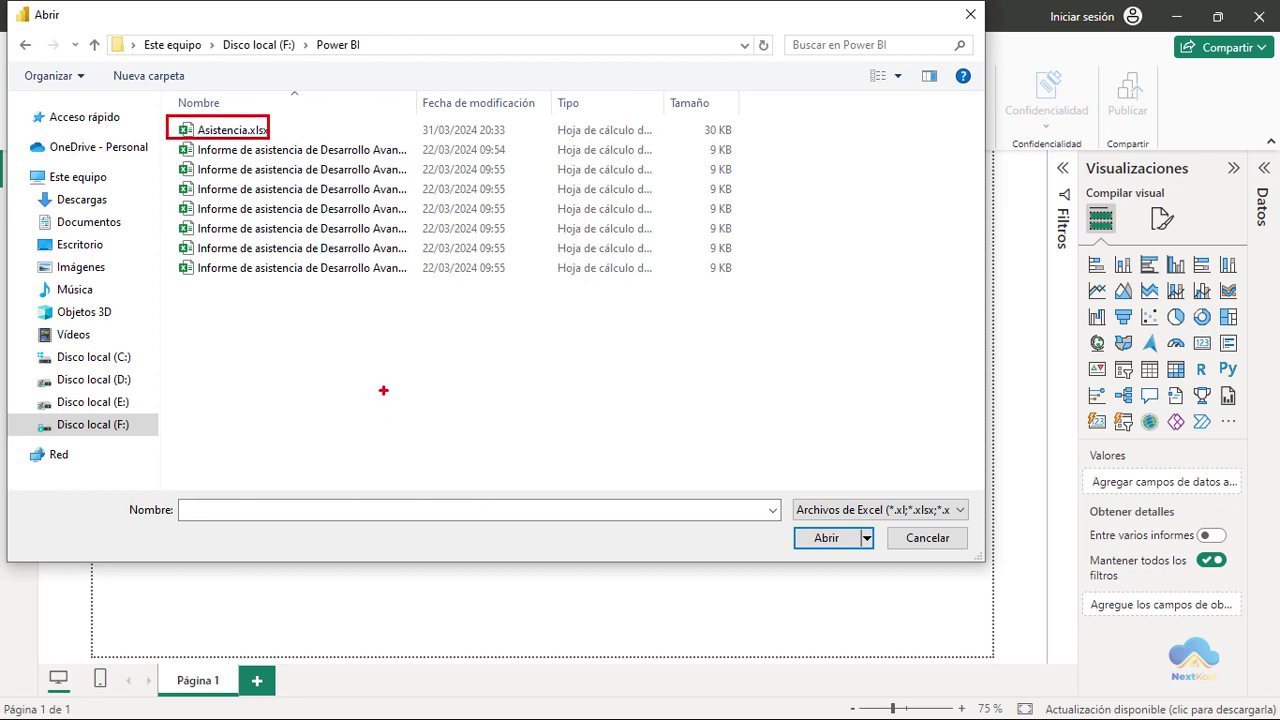
pyautogui.press('Escape')
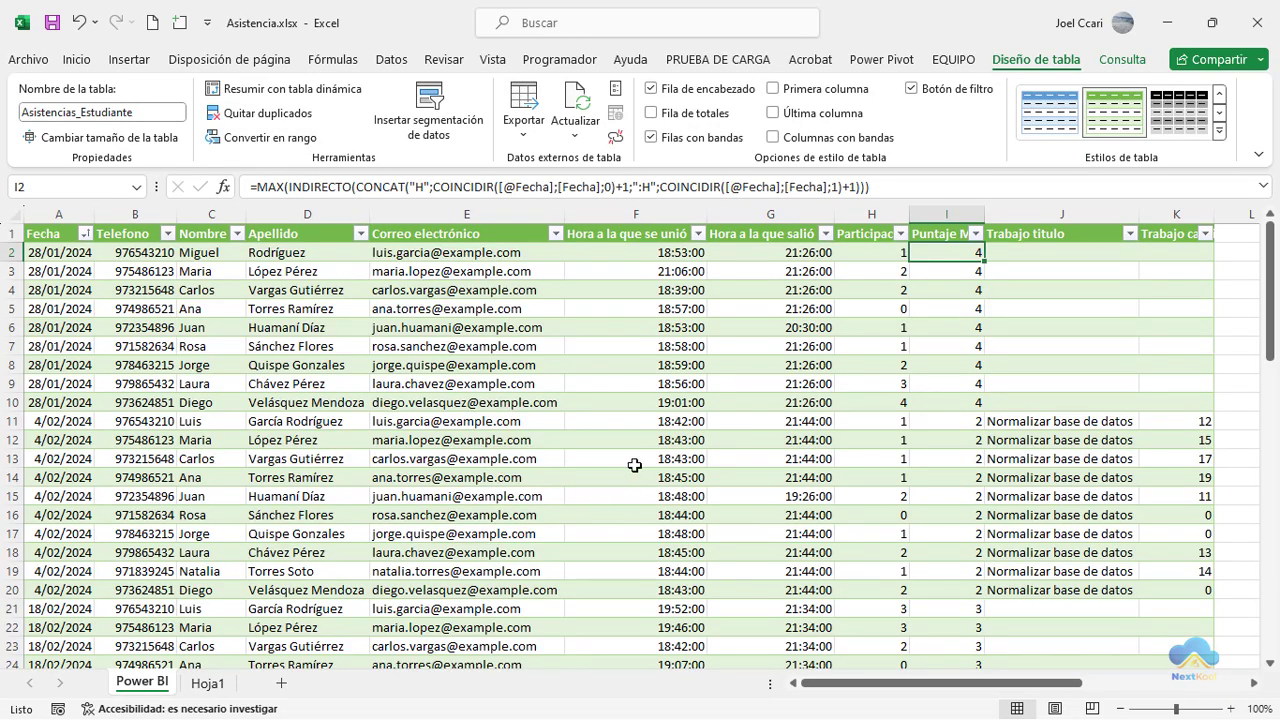
pyautogui.click(636, 461)
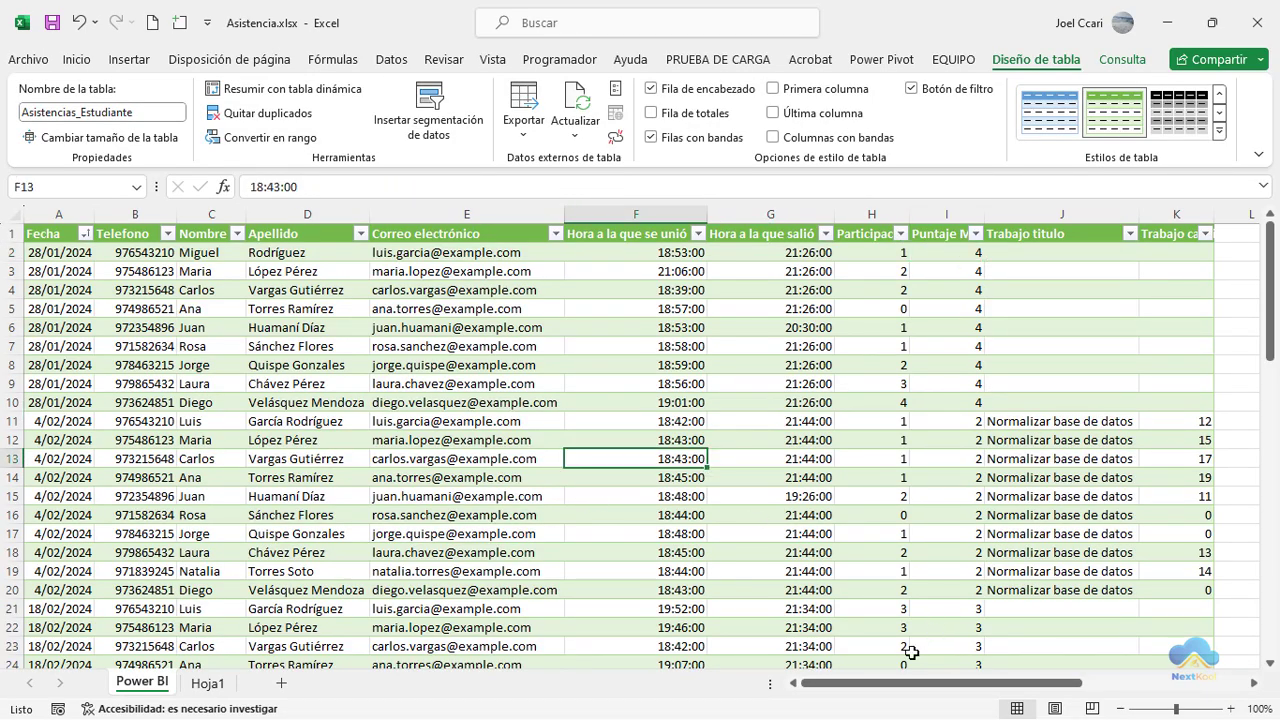
pyautogui.moveTo(908, 683); pyautogui.dragTo(762, 692)
pyautogui.click(1167, 22)
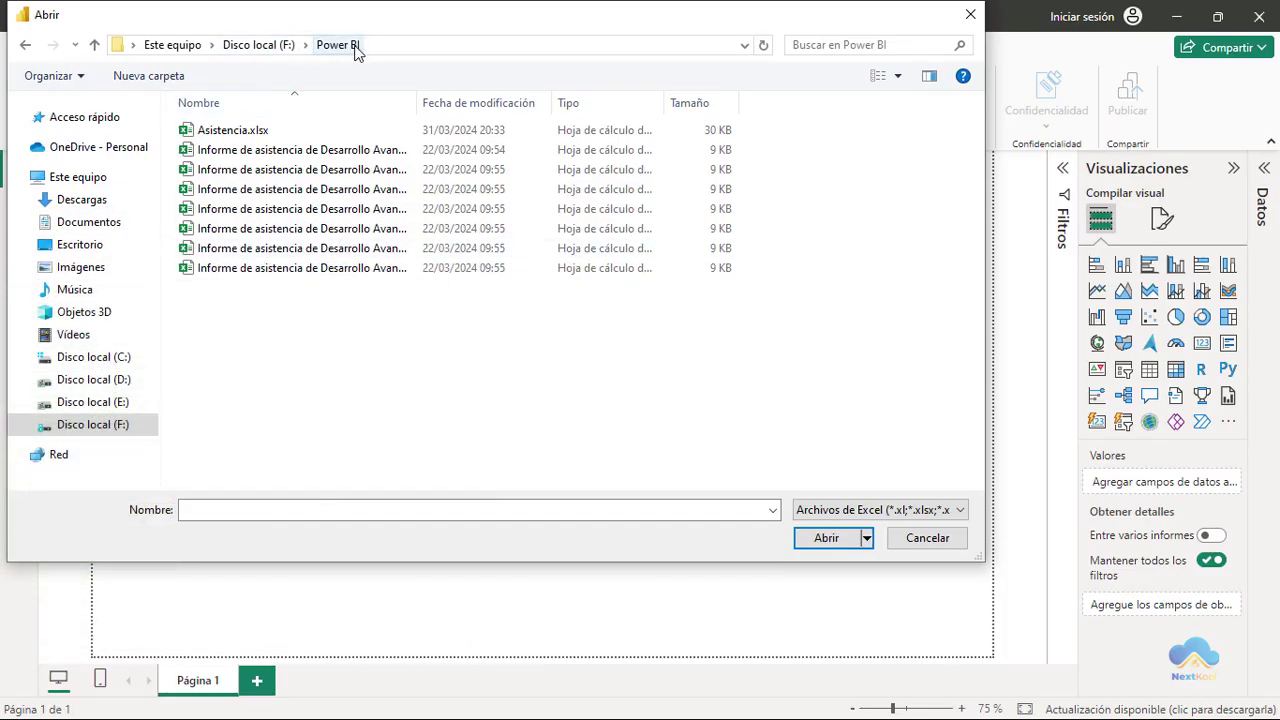
# - Select Asistencia.xlsx and open it so the Navegador lists its tables and sheets
pyautogui.click(277, 142)
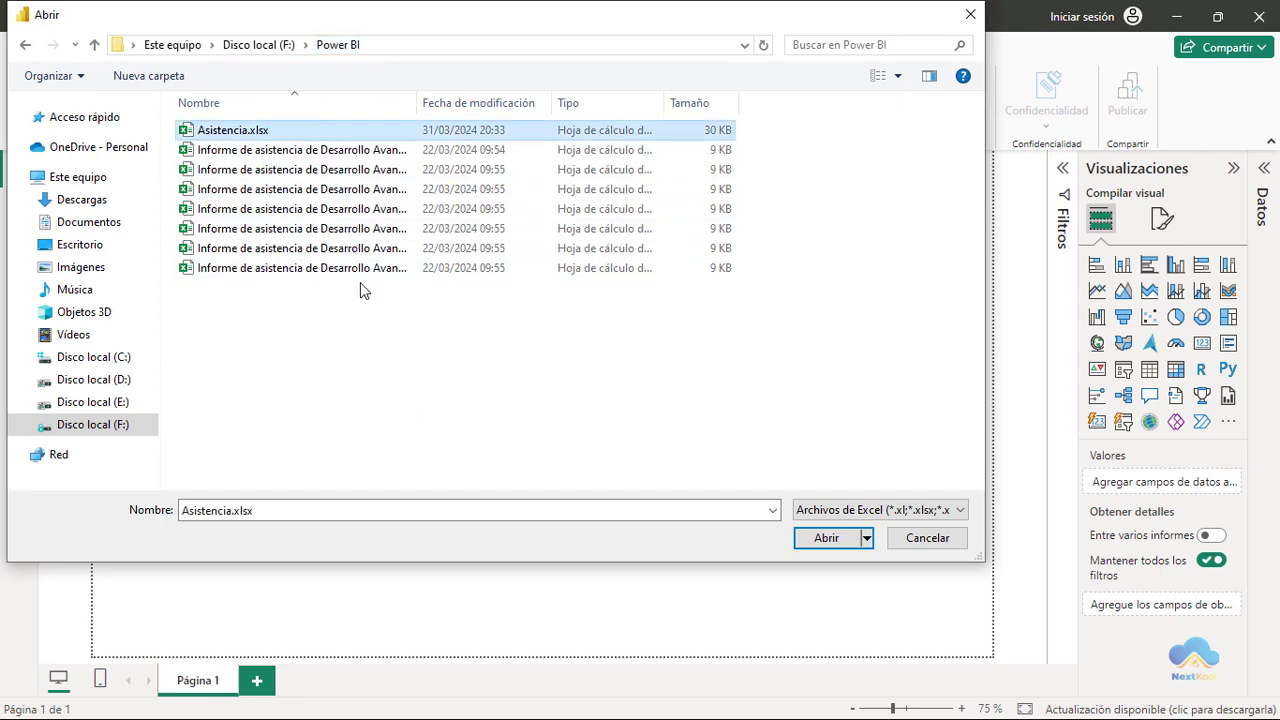
pyautogui.click(825, 540)
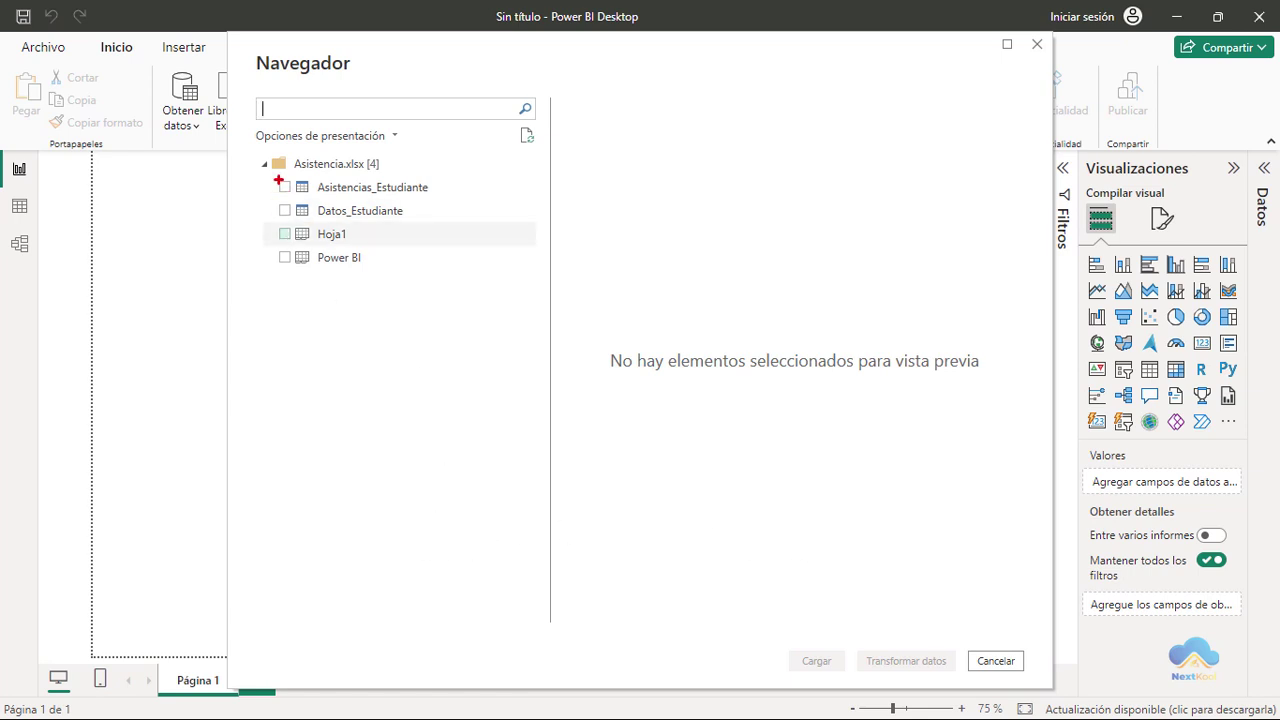
# - Tick Asistencias_Estudiante and Datos_Estudiante in the Navegador and load both into the report
pyautogui.moveTo(267, 176); pyautogui.dragTo(442, 222)
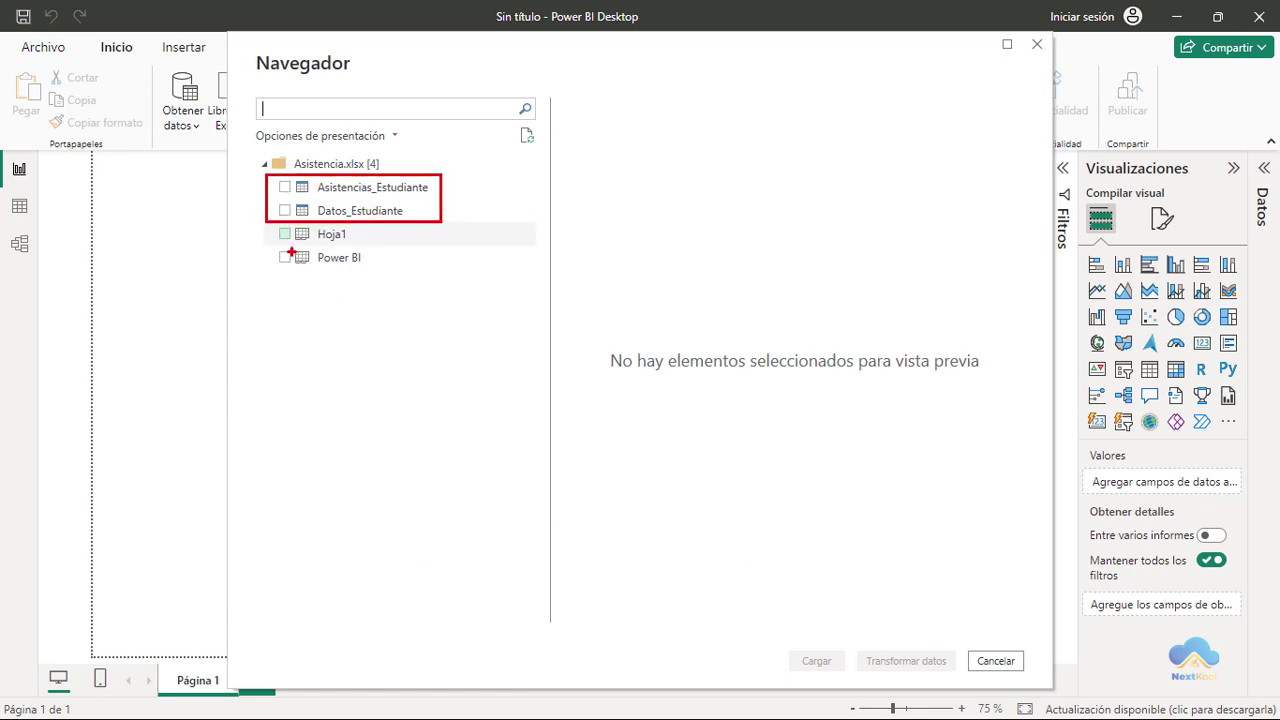
pyautogui.moveTo(264, 231); pyautogui.dragTo(374, 270)
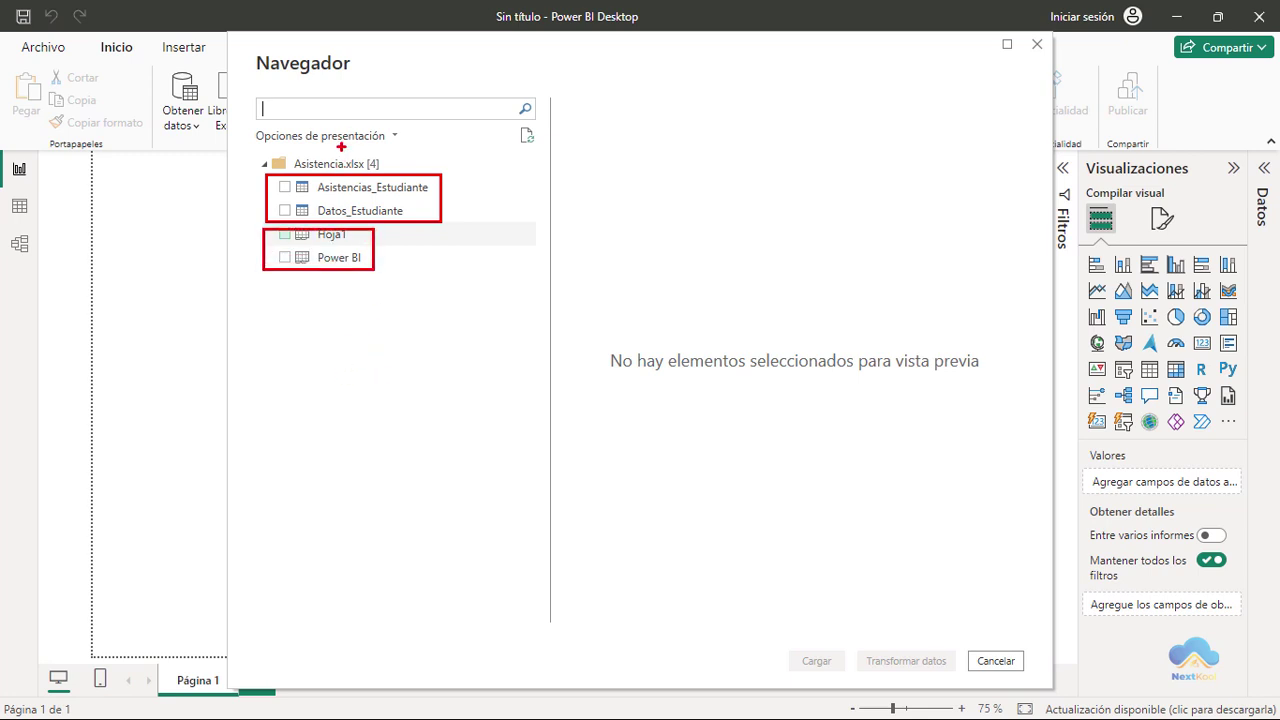
pyautogui.moveTo(336, 158); pyautogui.dragTo(402, 58)
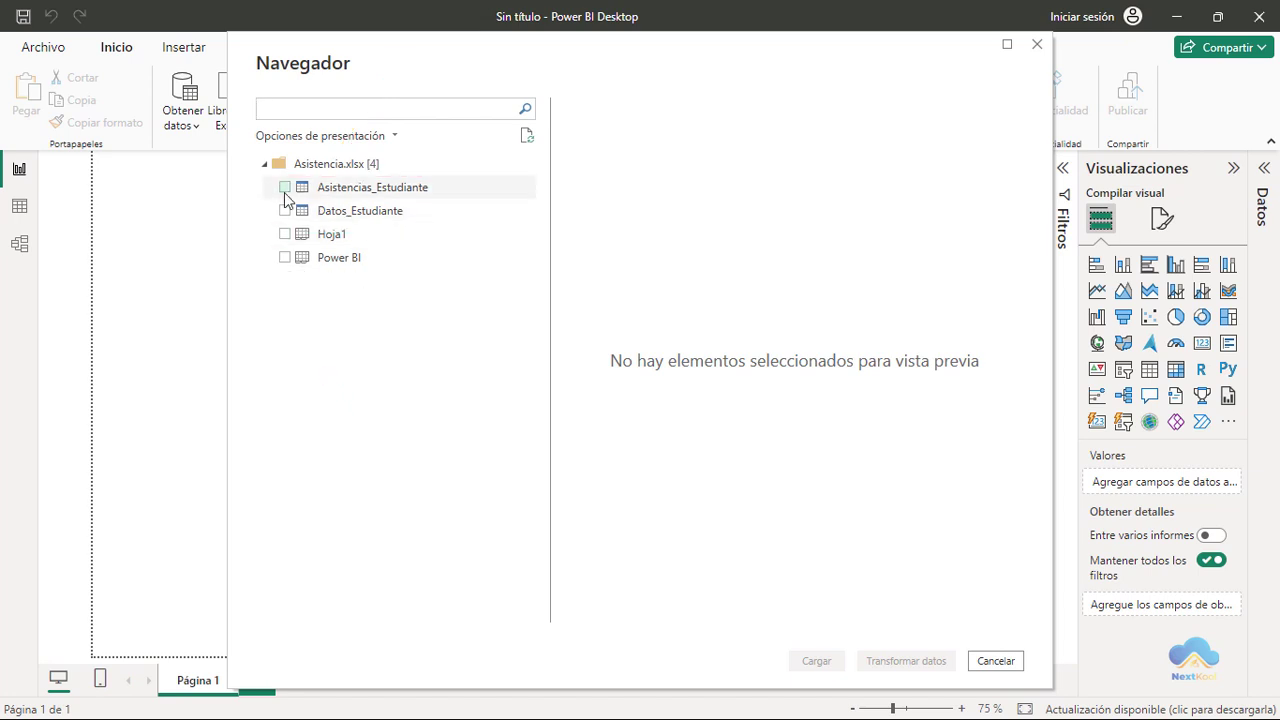
pyautogui.click(285, 188)
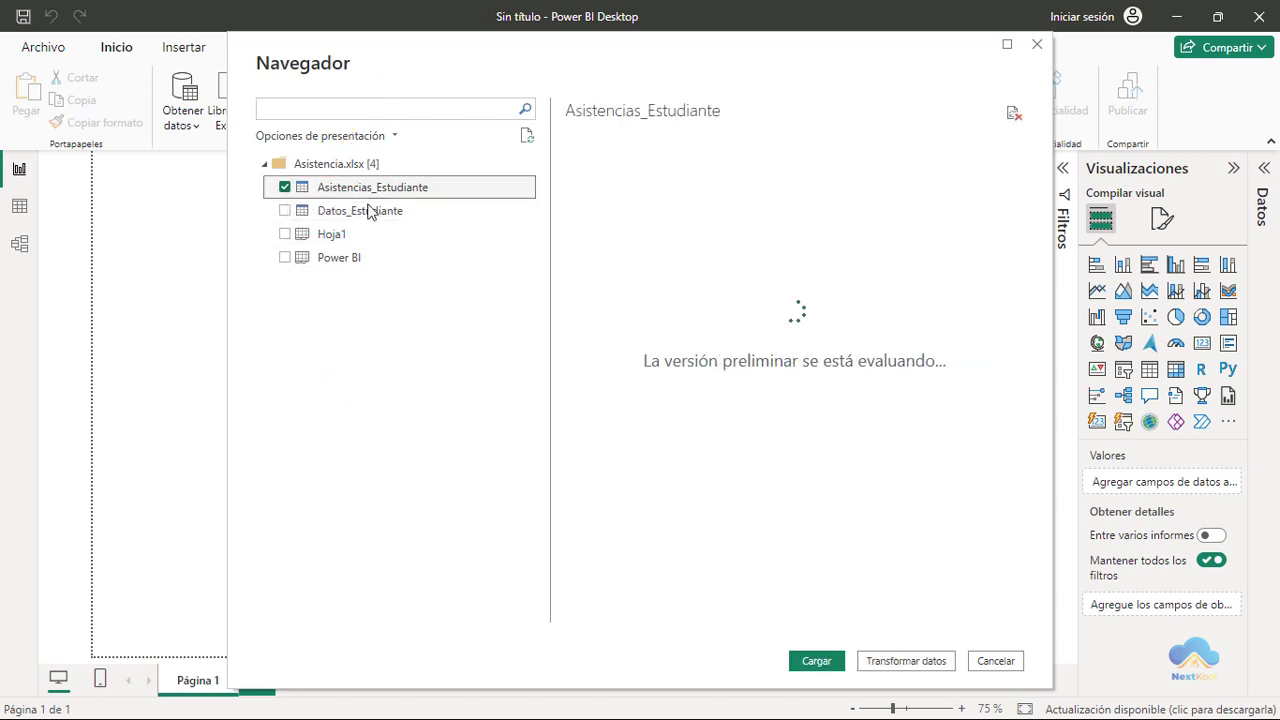
pyautogui.click(285, 211)
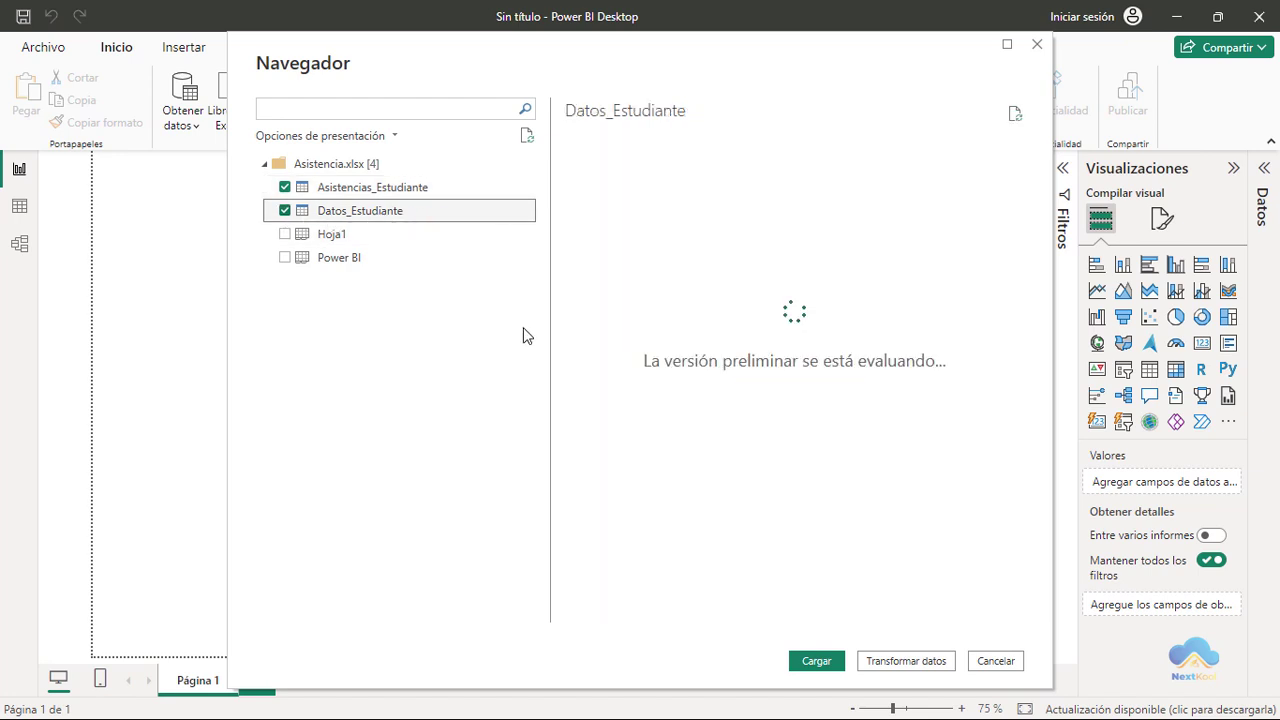
pyautogui.click(817, 662)
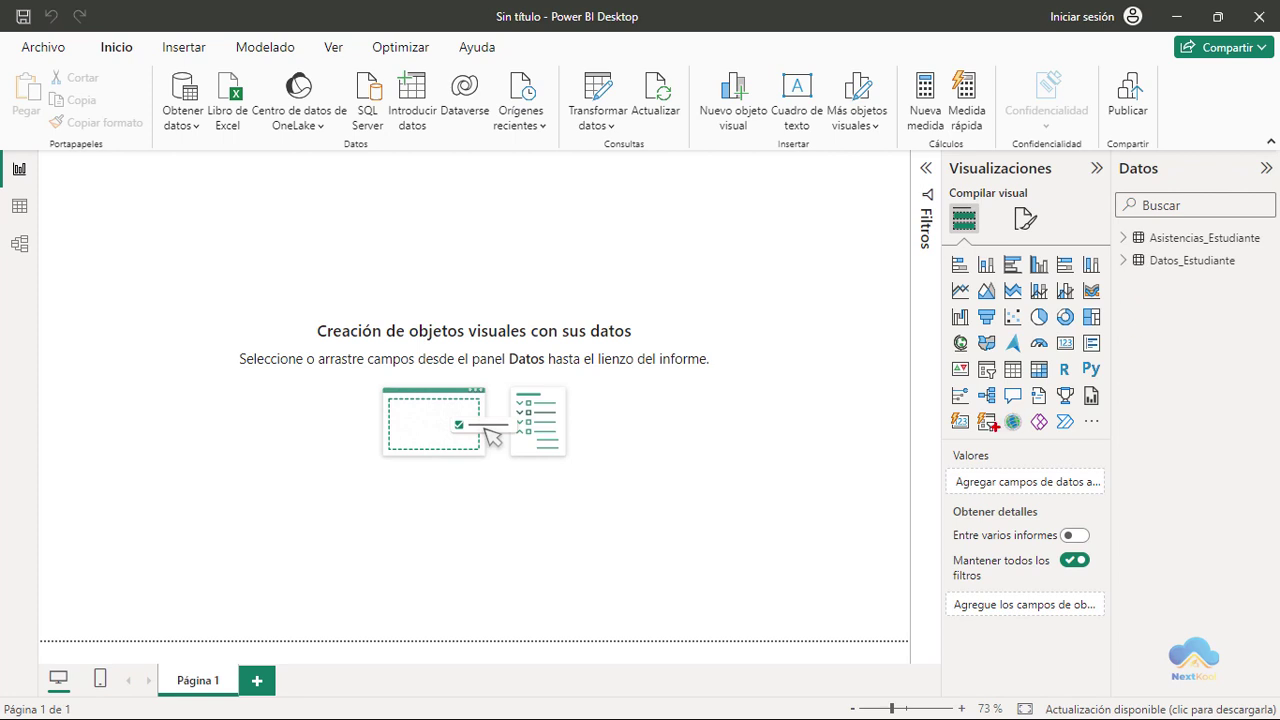
pyautogui.moveTo(1112, 216); pyautogui.dragTo(1267, 284)
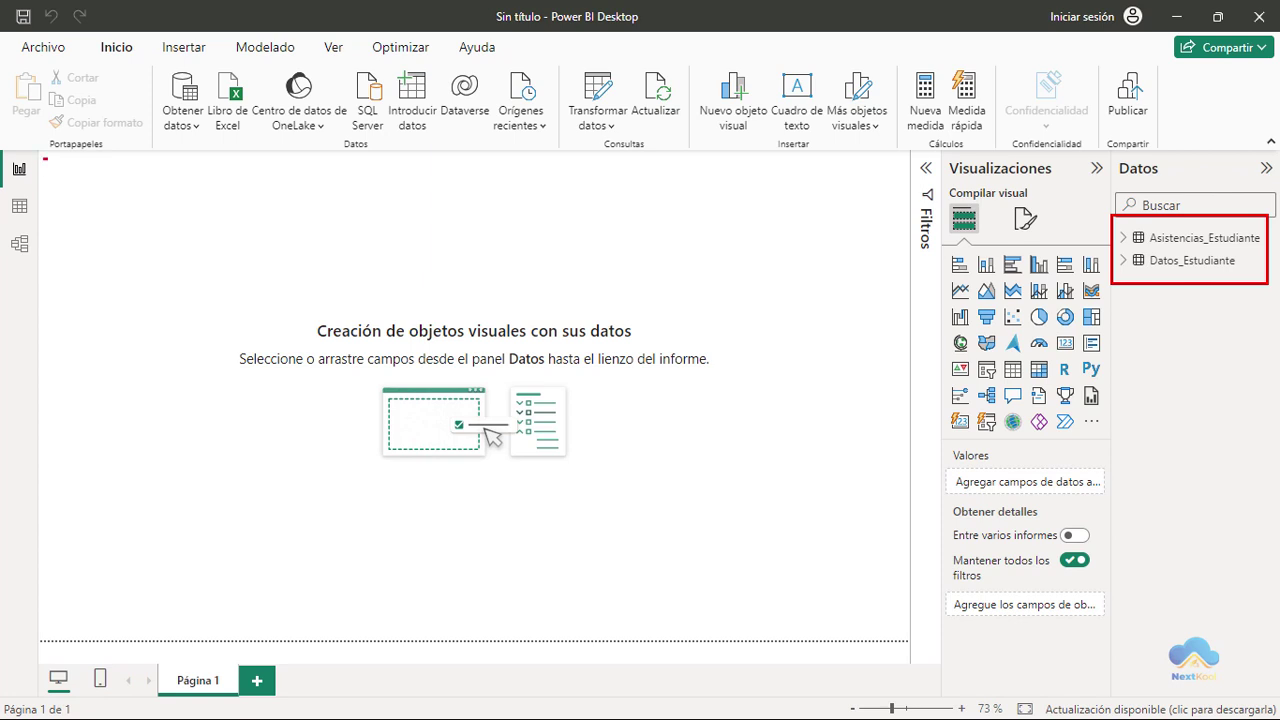
pyautogui.moveTo(44, 157); pyautogui.dragTo(900, 640)
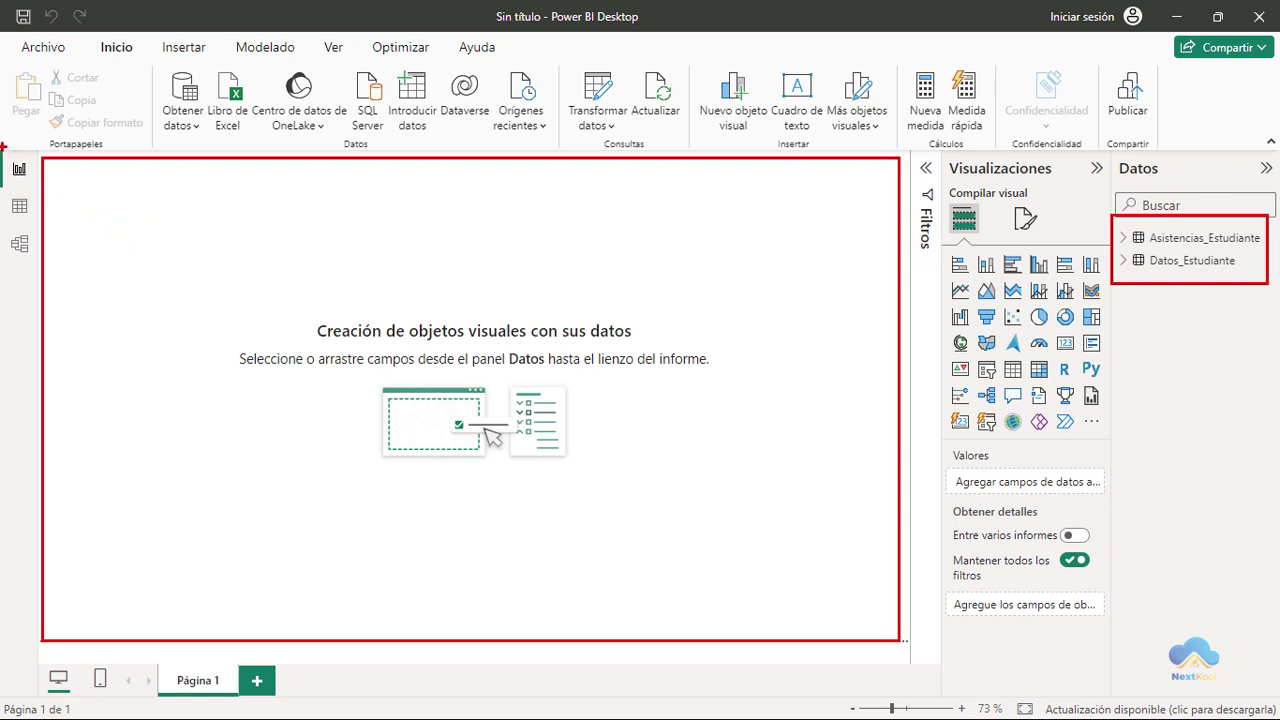
pyautogui.moveTo(3, 147)
pyautogui.mouseDown()
pyautogui.moveTo(43, 185)
pyautogui.moveTo(62, 98)
pyautogui.mouseUp()
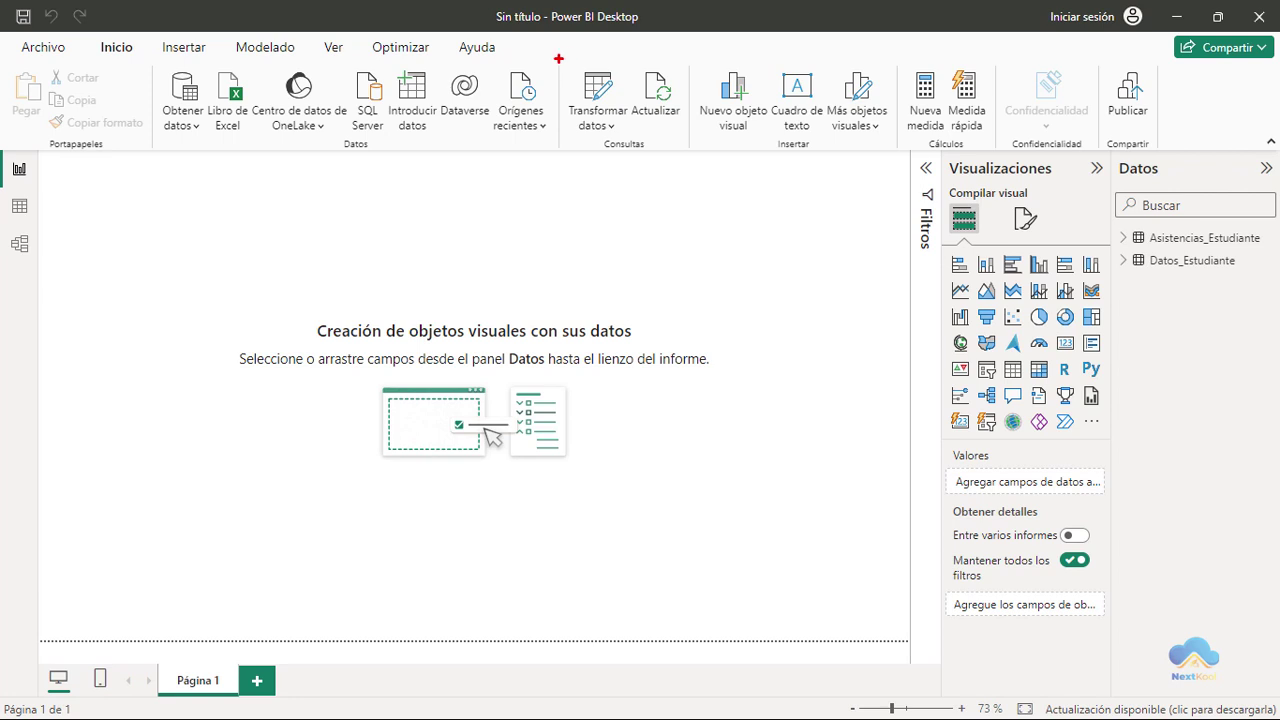
pyautogui.moveTo(558, 58); pyautogui.dragTo(632, 146)
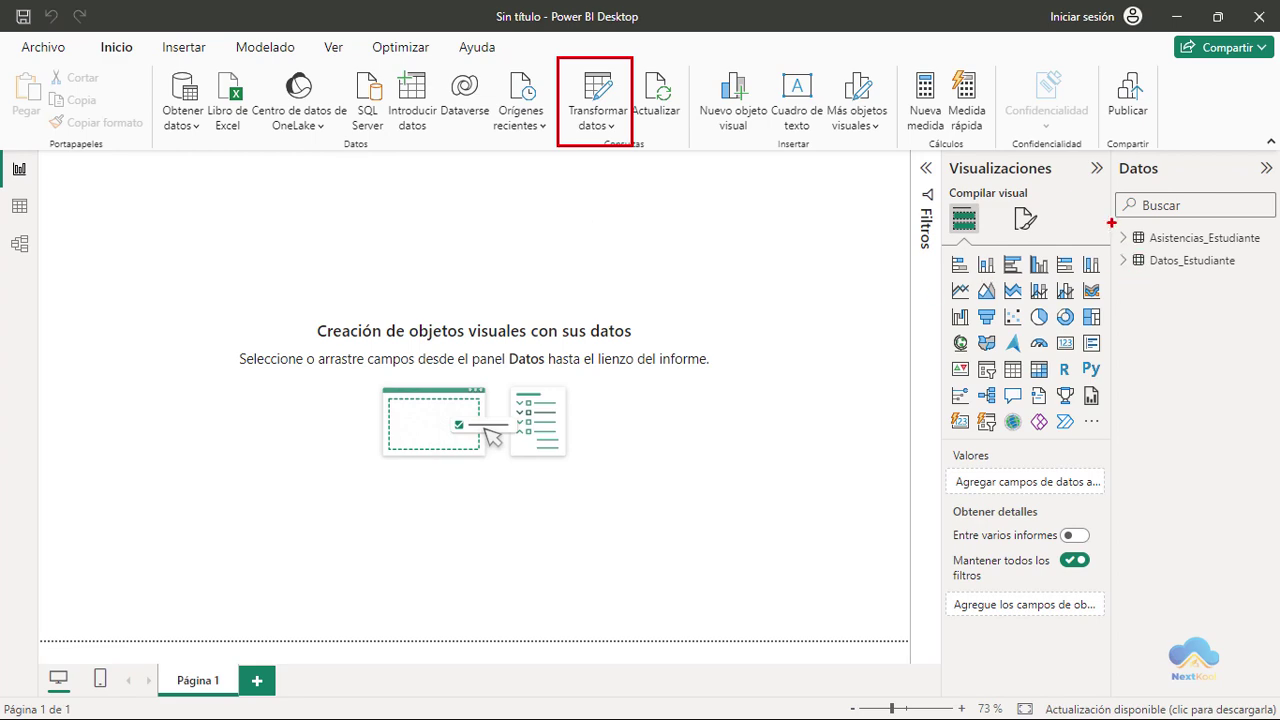
pyautogui.moveTo(1111, 222); pyautogui.dragTo(1267, 292)
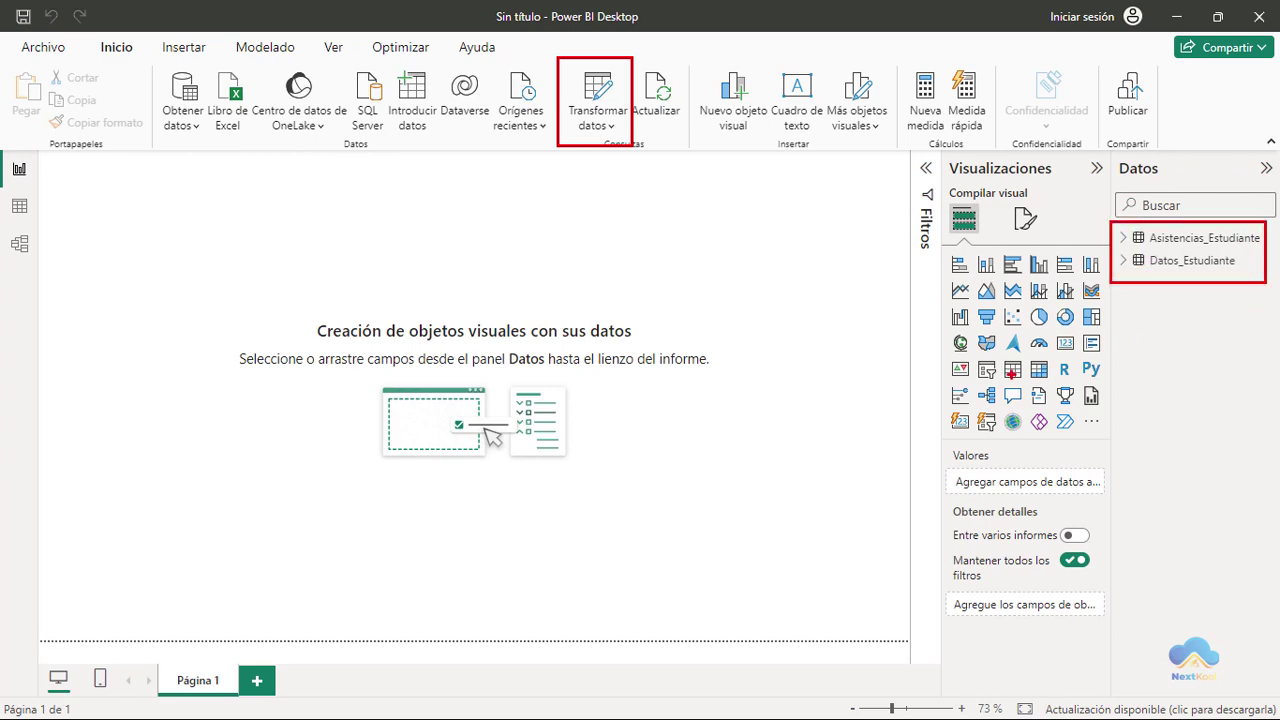